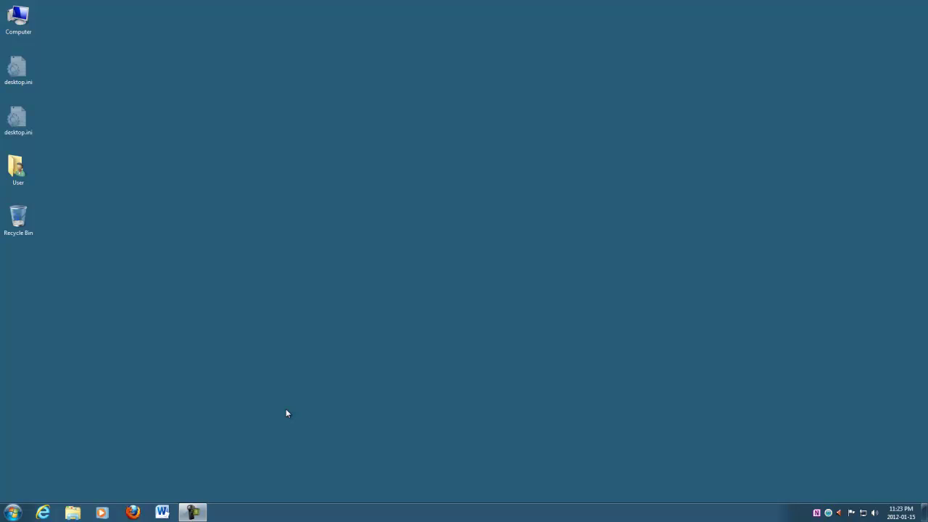
Launch Quartus II 10.0 (64-bit) from the Start menu's Altera folder.
click(13, 513)
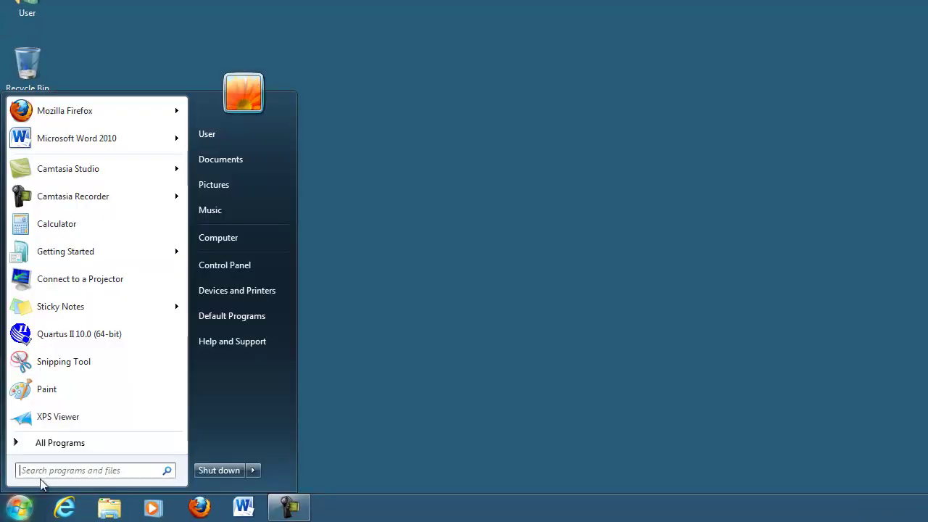
click(64, 444)
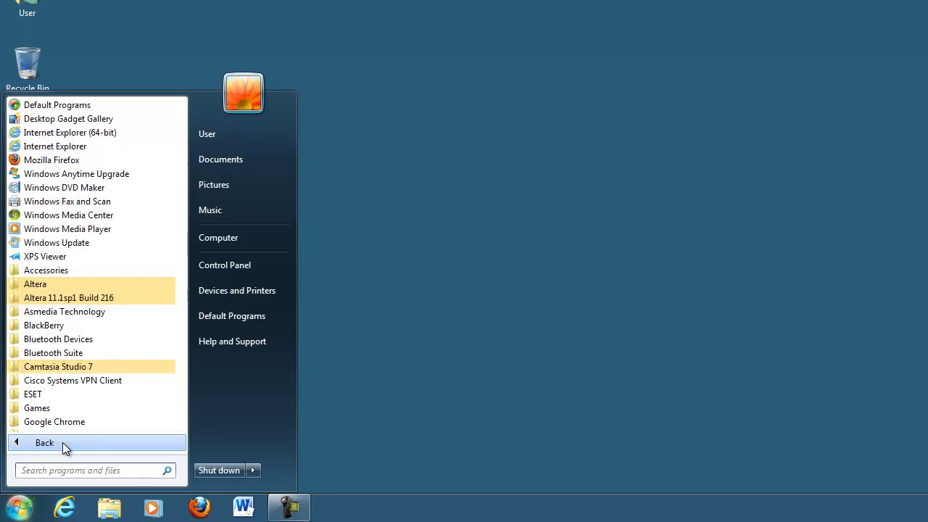
click(89, 284)
click(86, 312)
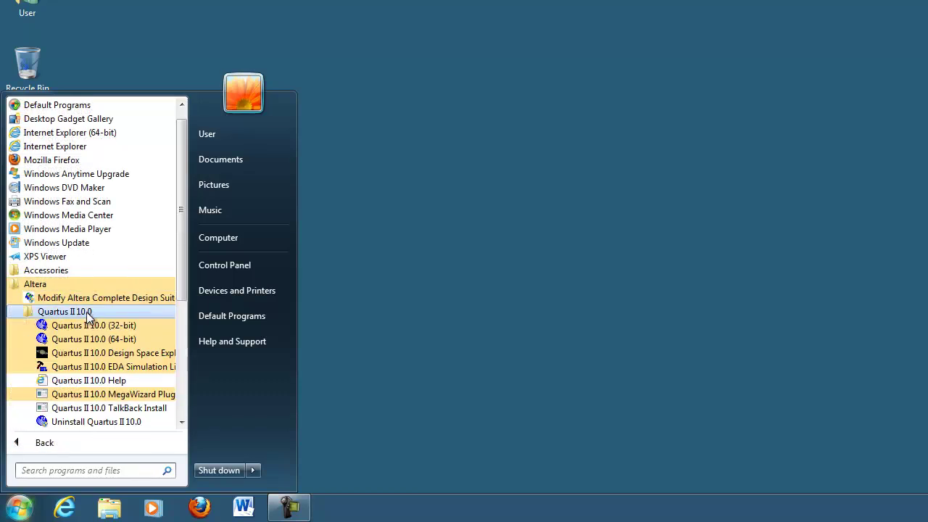
click(106, 339)
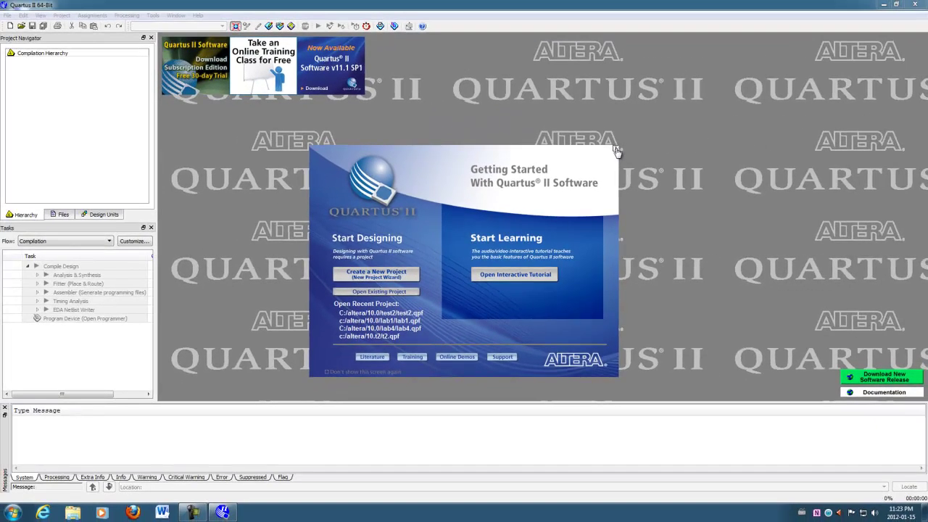
Dismiss the Getting Started screen and start the New Project Wizard past its introduction page.
click(617, 150)
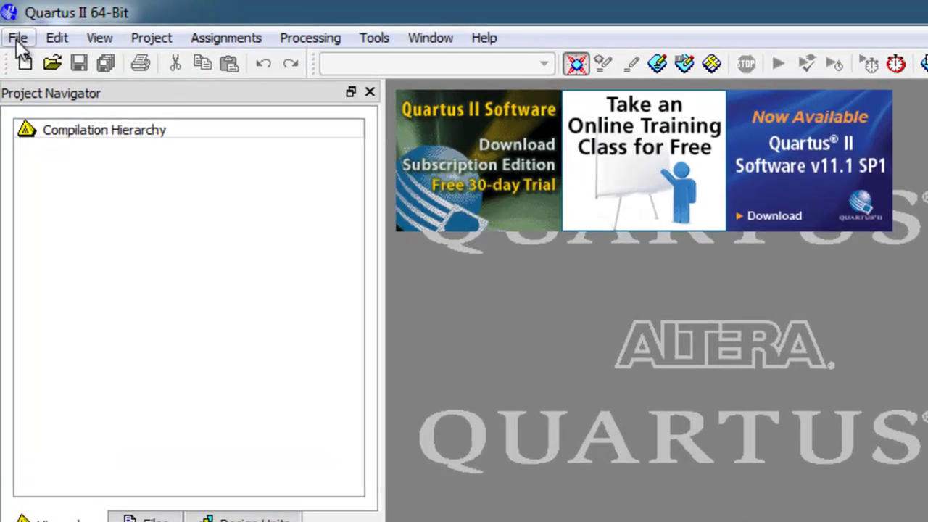
click(18, 42)
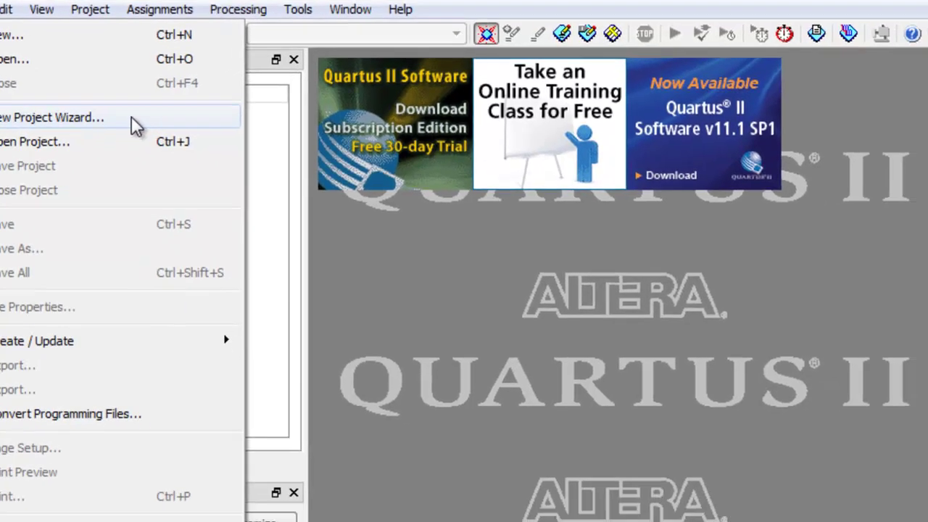
click(193, 155)
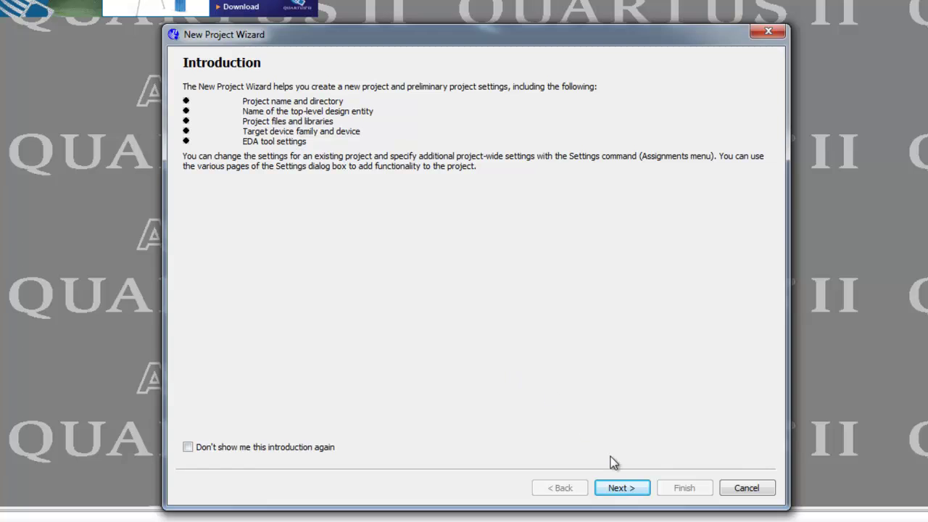
click(622, 489)
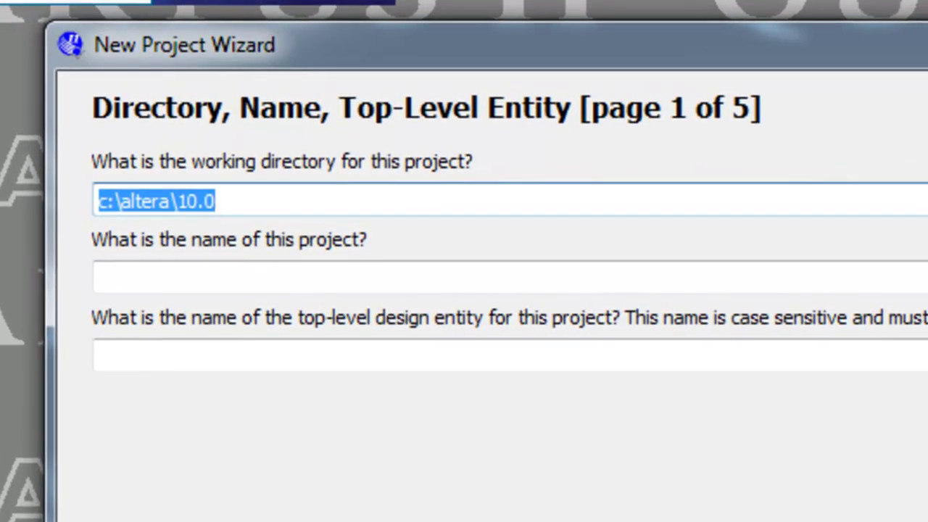
Set the project directory to c:\altera\10.0\lab2 and name it lab2, creating the folder.
click(263, 200)
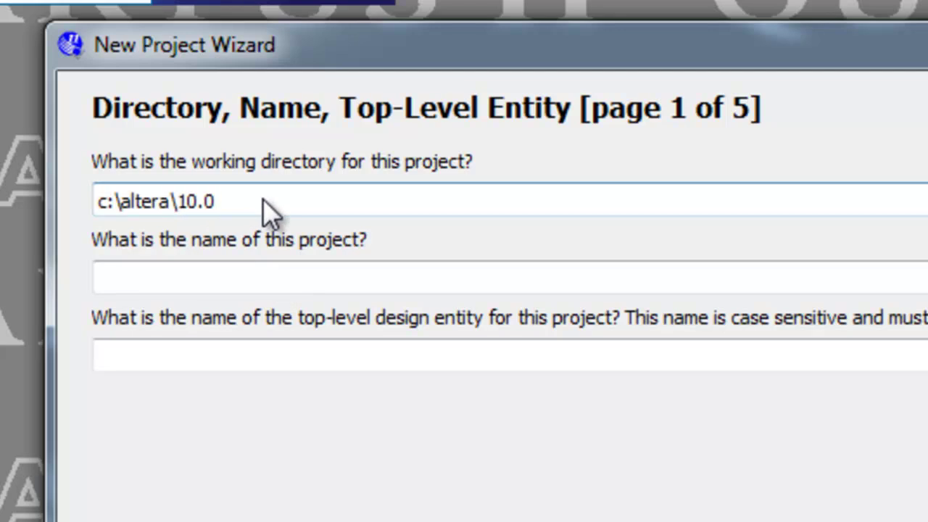
text(\lab)
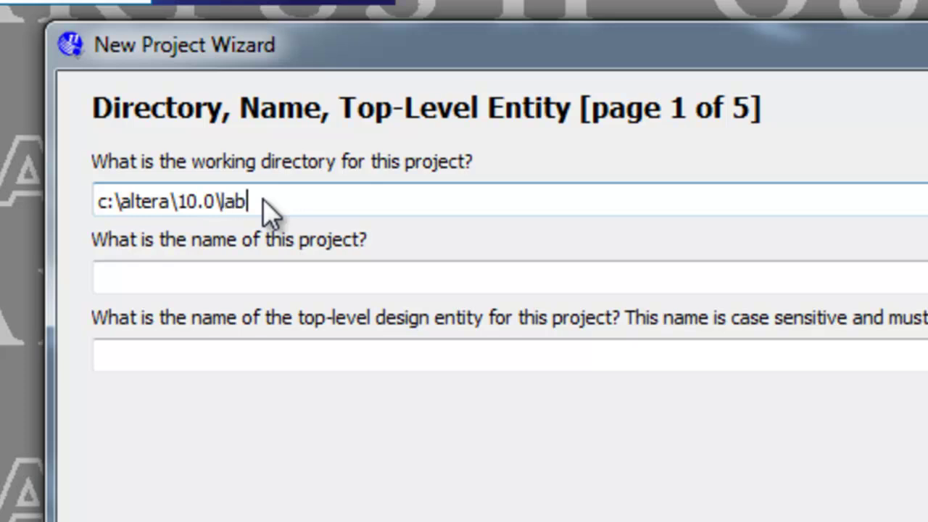
text(2)
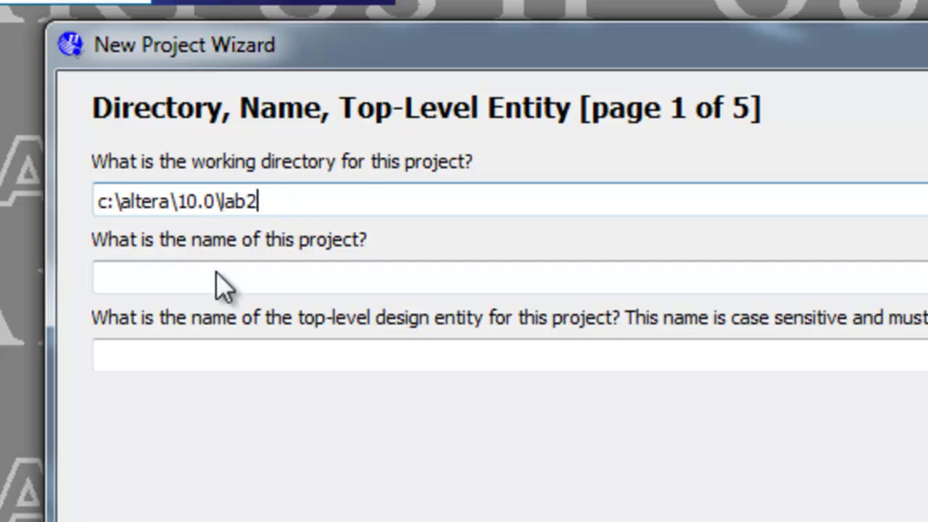
click(183, 290)
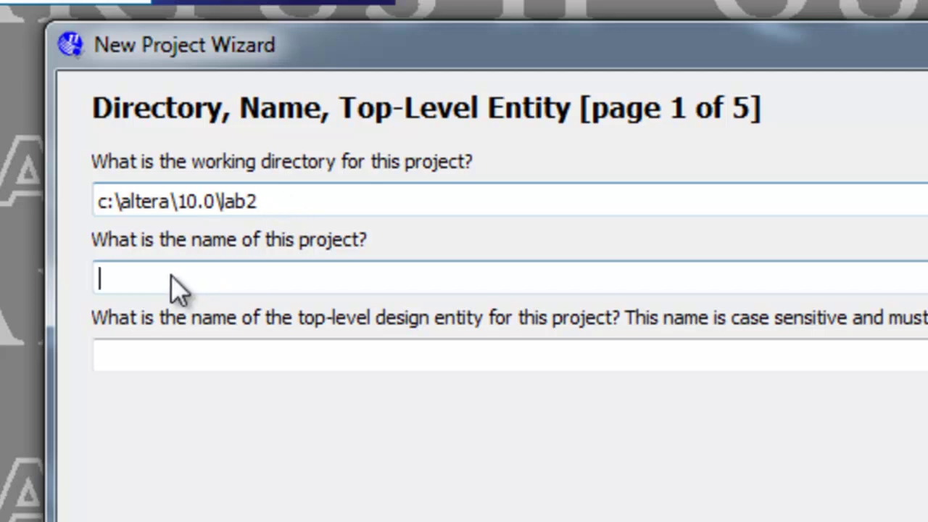
text(lab2)
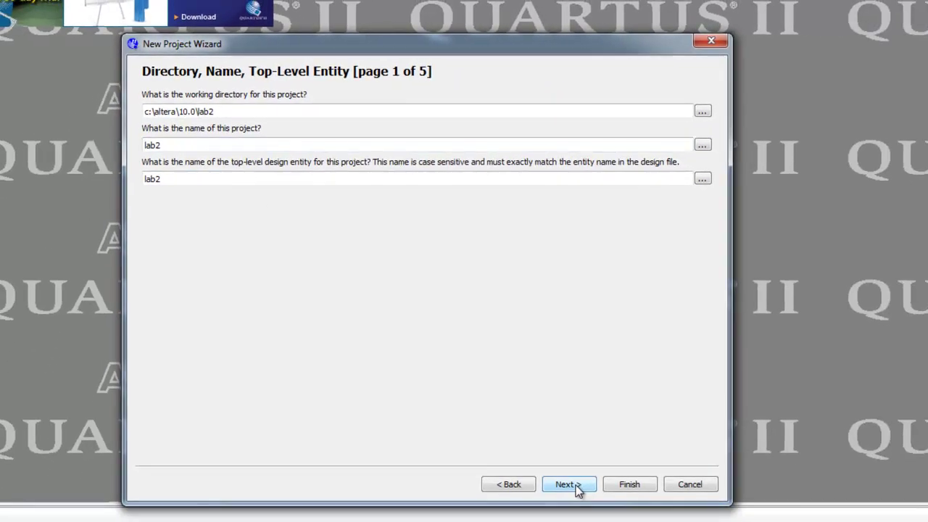
click(575, 488)
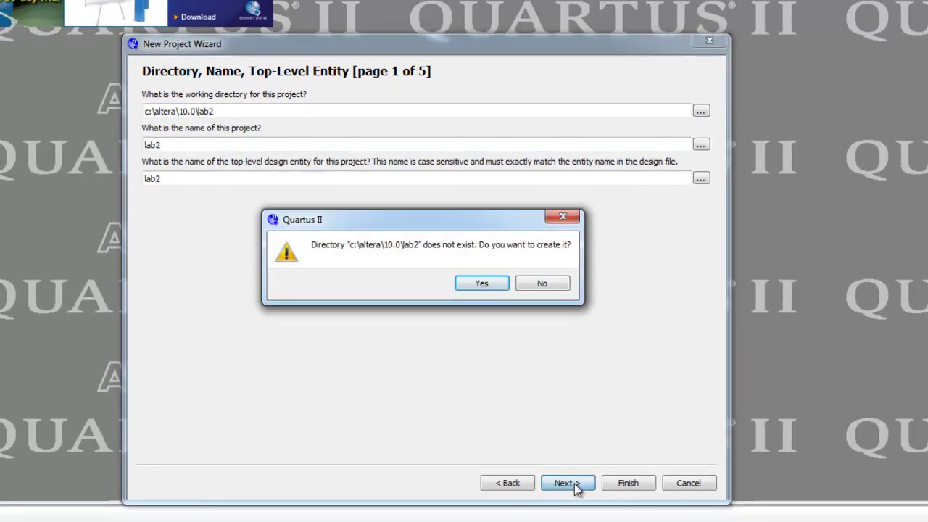
click(482, 283)
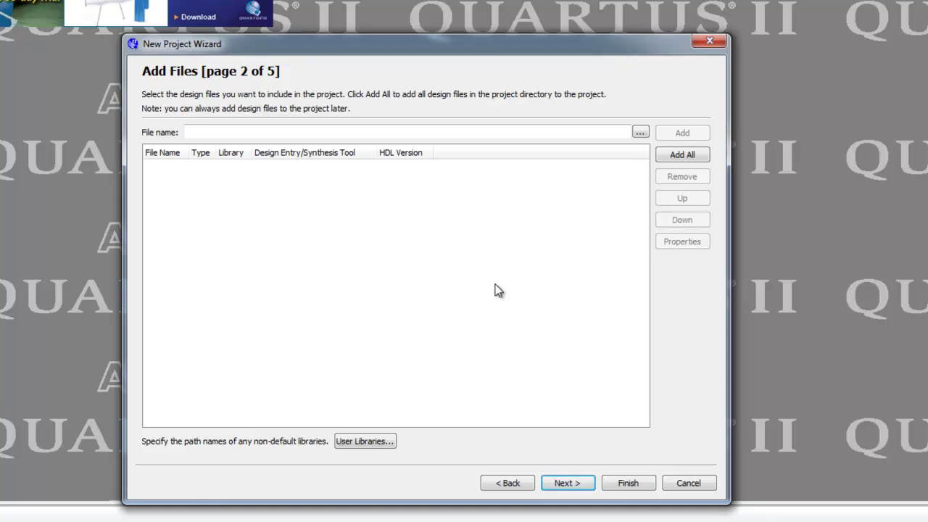
Skip adding files and target the Cyclone II device EP2C20F484C7.
click(573, 486)
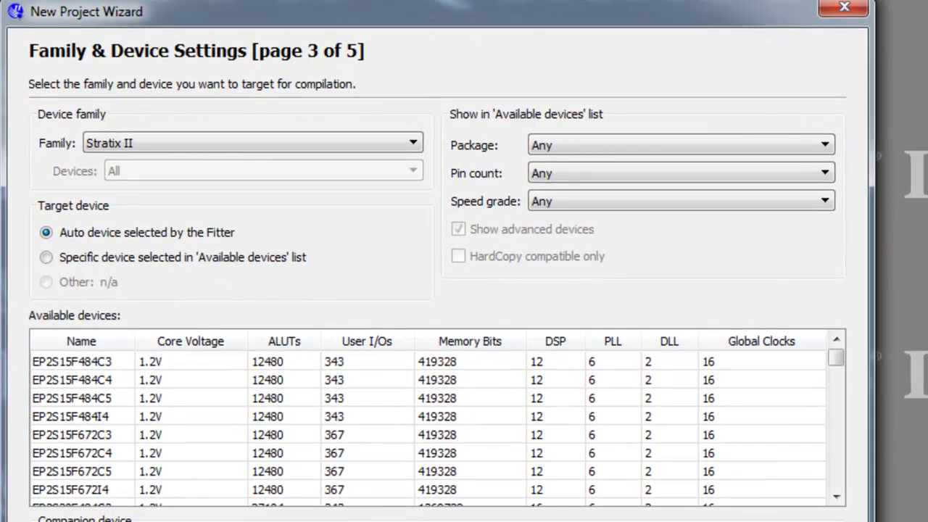
click(412, 141)
click(414, 162)
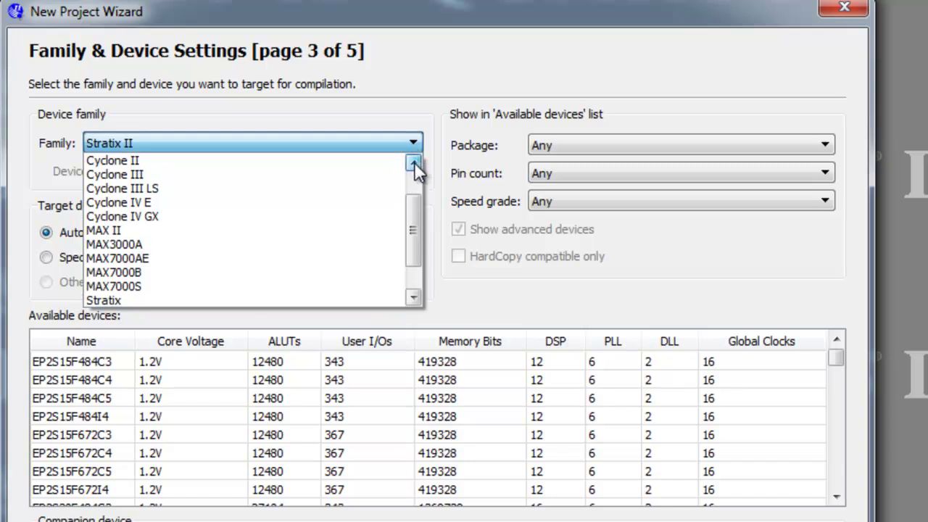
click(414, 161)
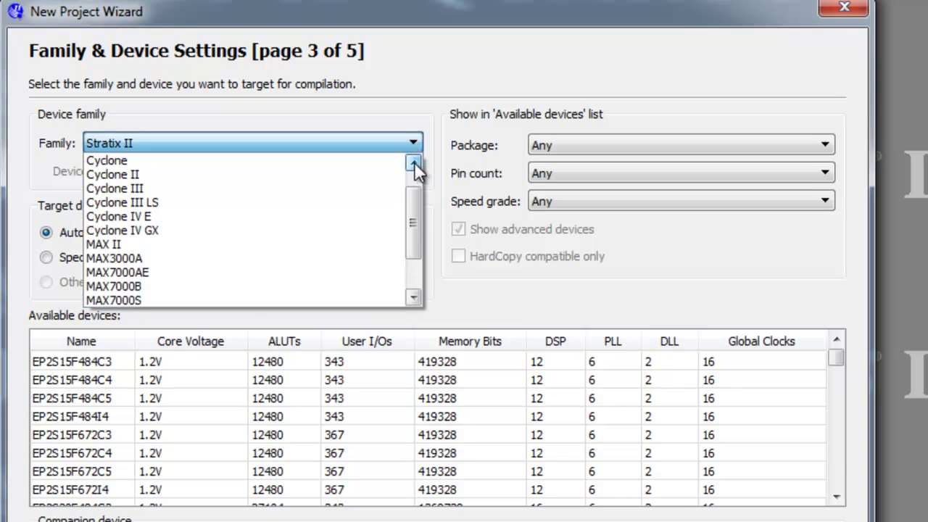
click(193, 177)
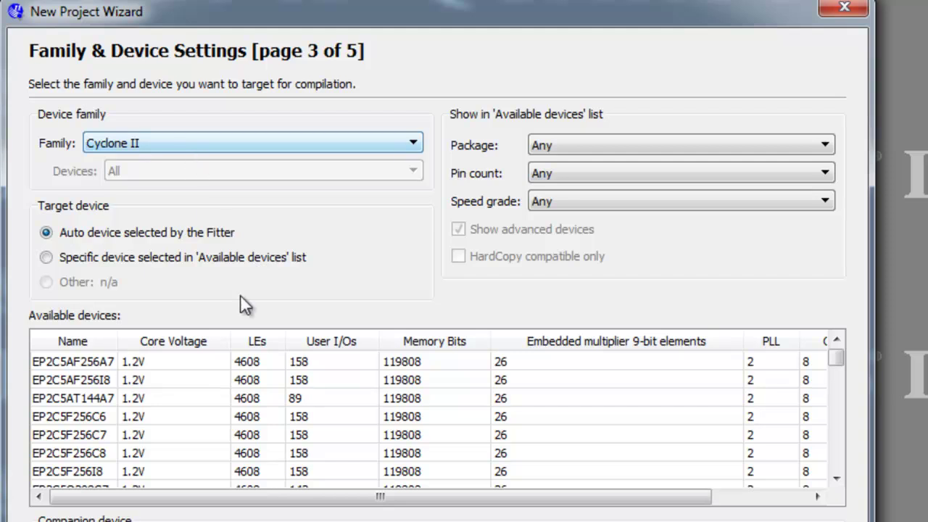
click(835, 359)
drag(835, 357, 834, 413)
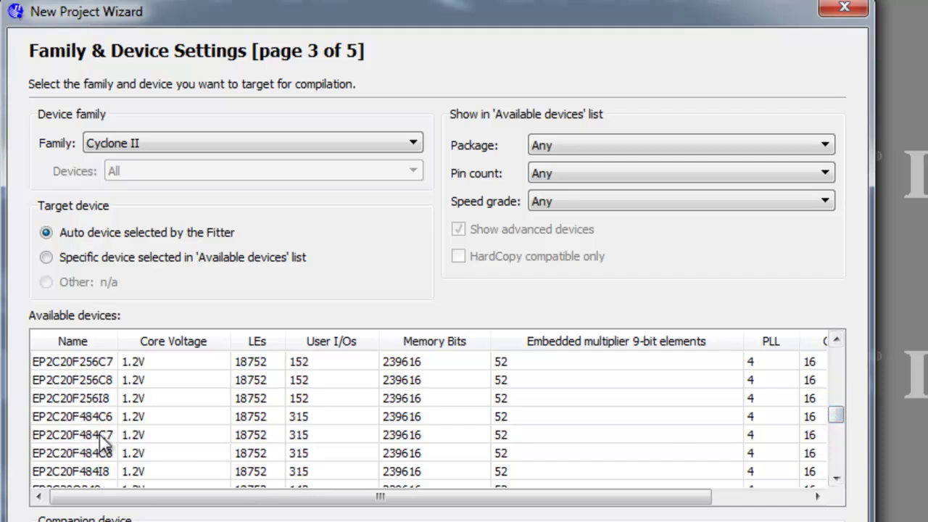
click(62, 438)
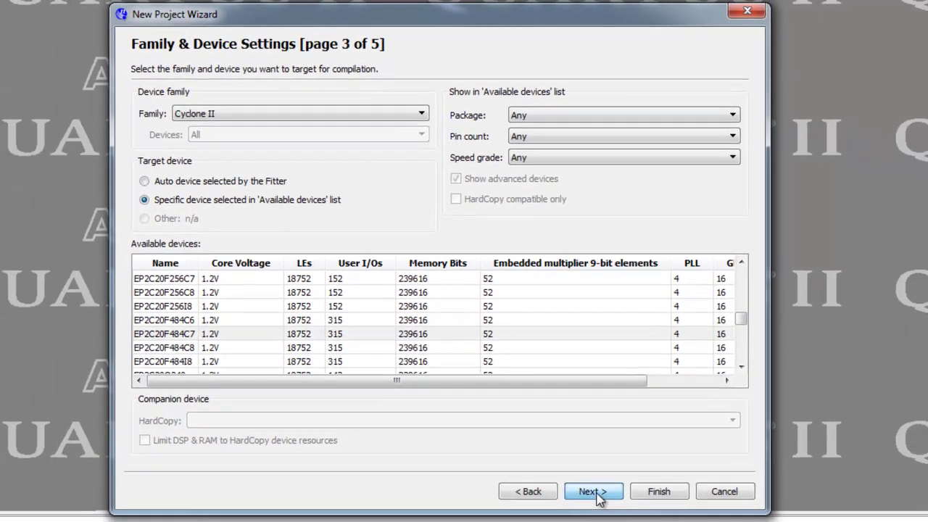
click(593, 492)
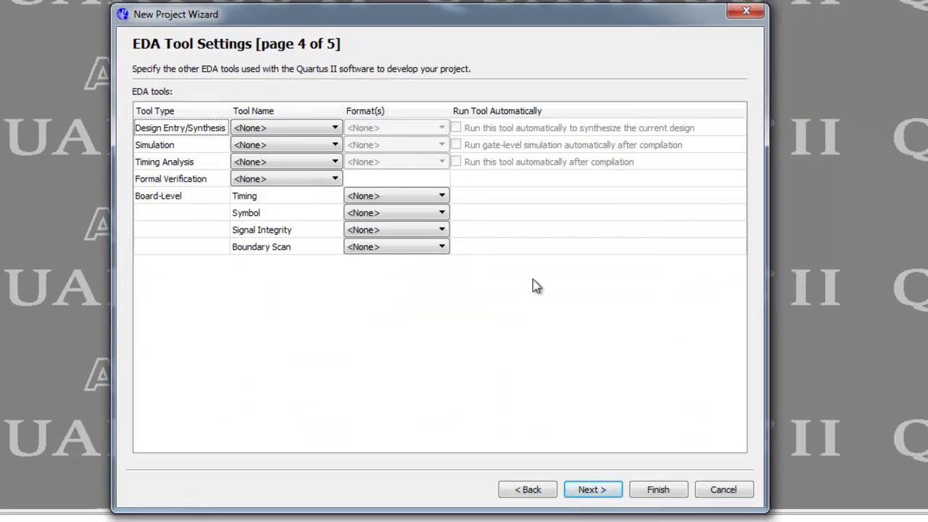
Move past the EDA Tool Settings page to the project summary.
click(607, 492)
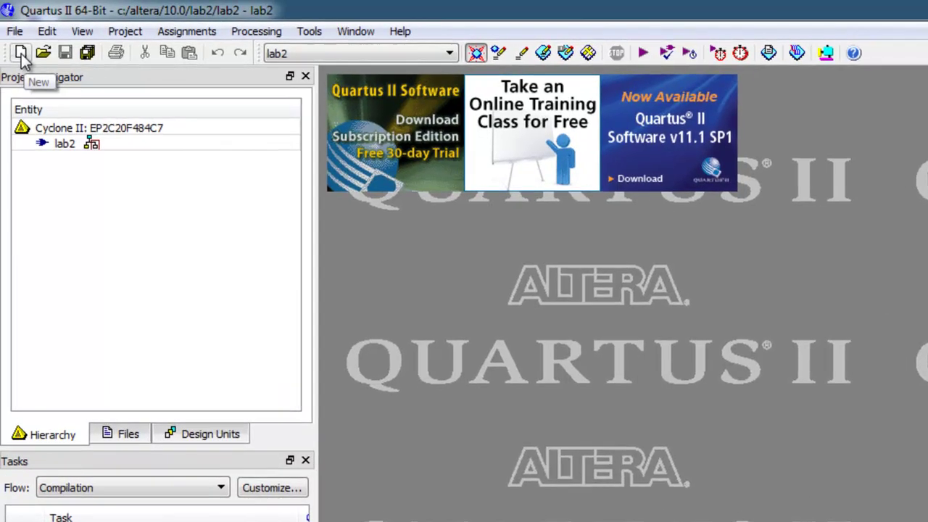
Create a new Block Diagram/Schematic File and save it as lab2.bdf.
click(15, 32)
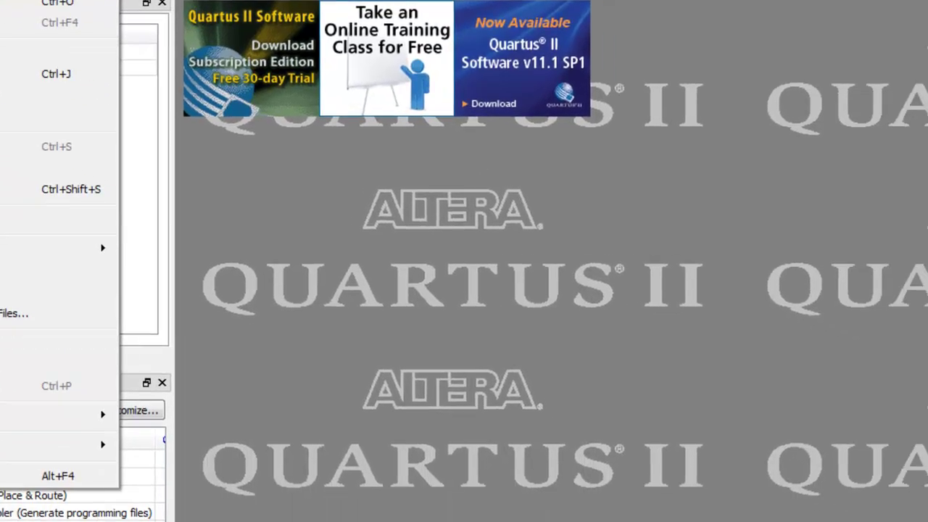
click(22, 1)
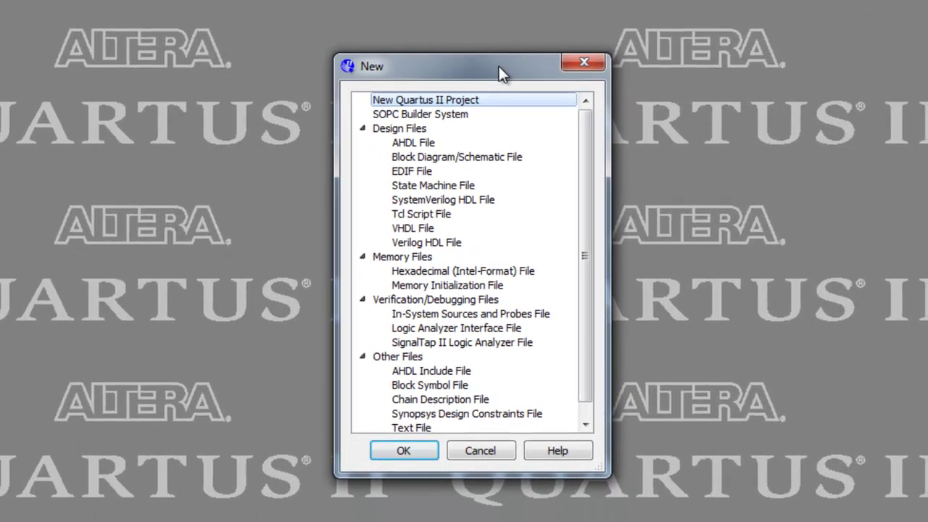
drag(499, 66, 504, 40)
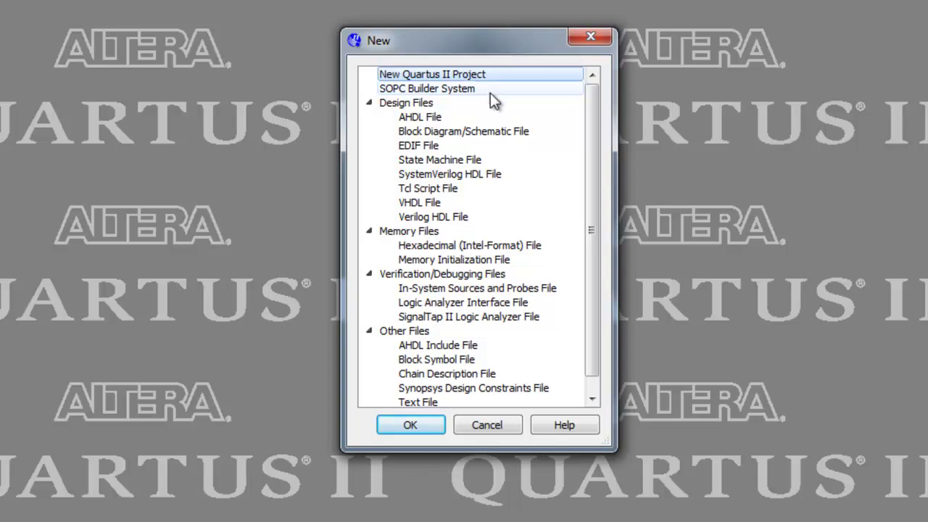
click(539, 134)
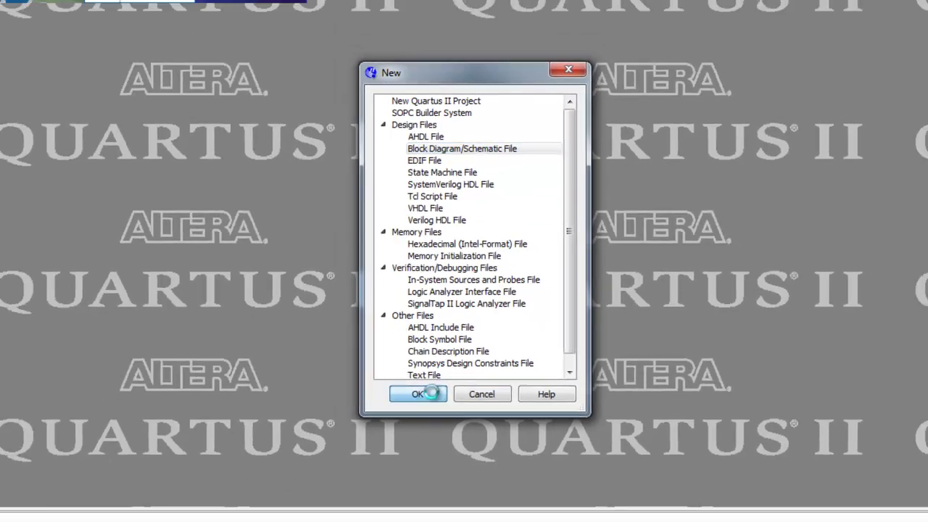
click(430, 409)
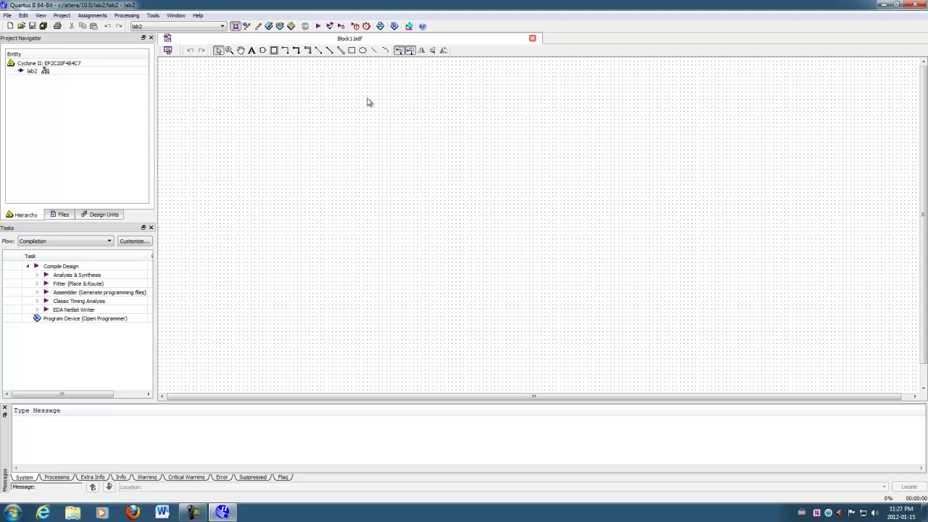
click(7, 16)
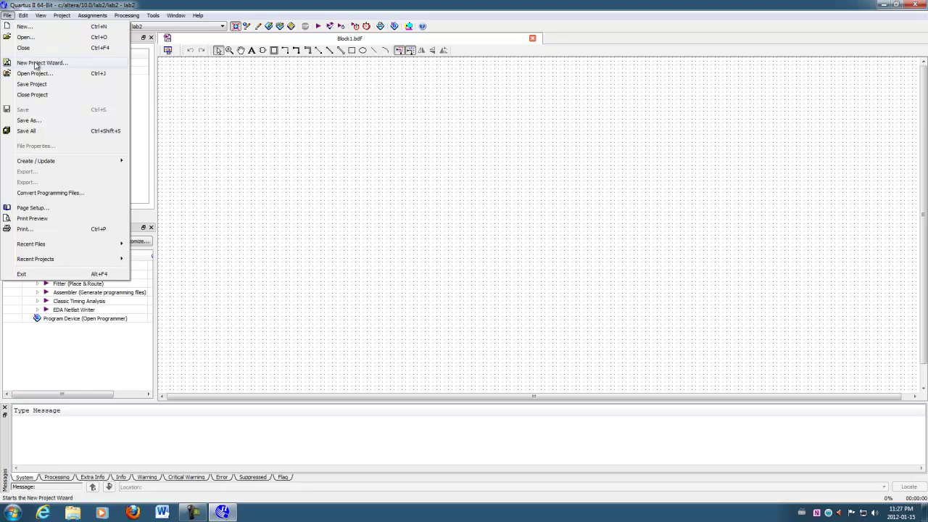
click(52, 124)
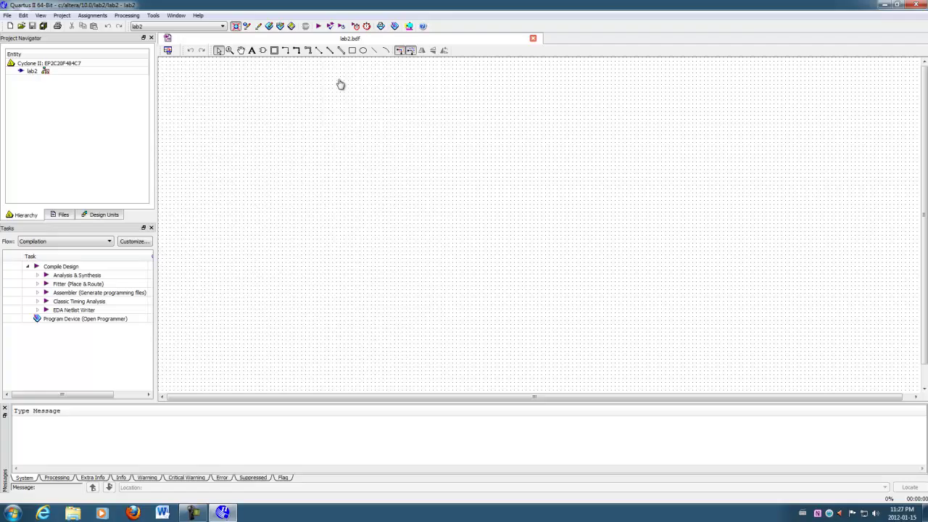
Insert an input pin from libraries > primitives > pin near the schematic's center.
double_click(314, 198)
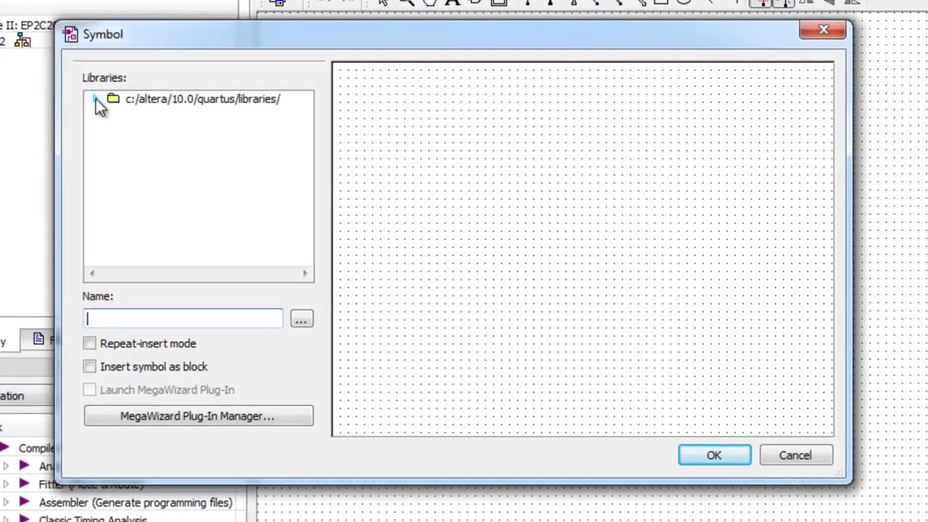
click(95, 99)
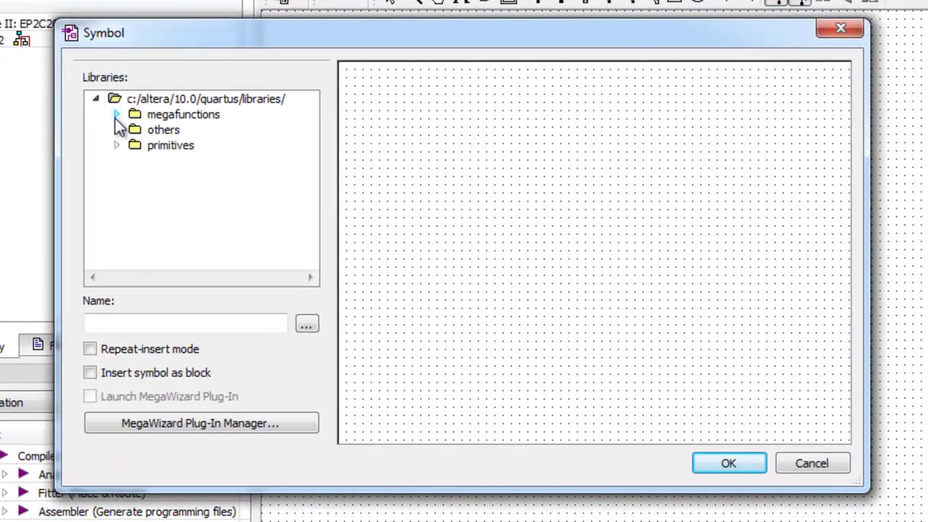
click(116, 145)
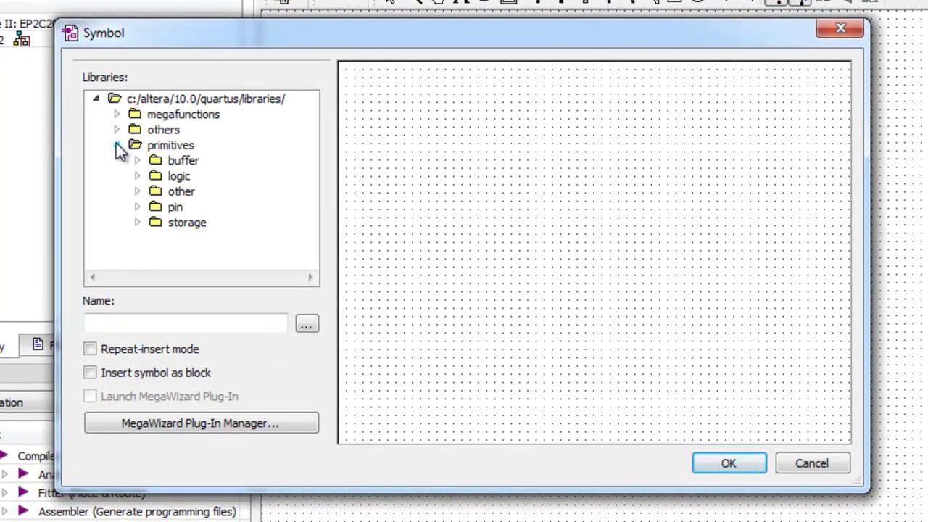
click(137, 206)
scroll(315, 212, down, 1)
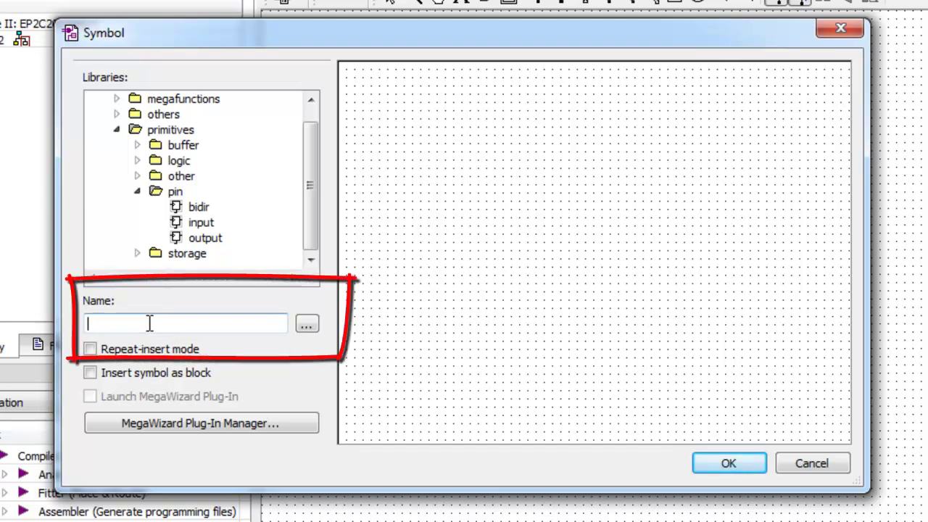
text(put)
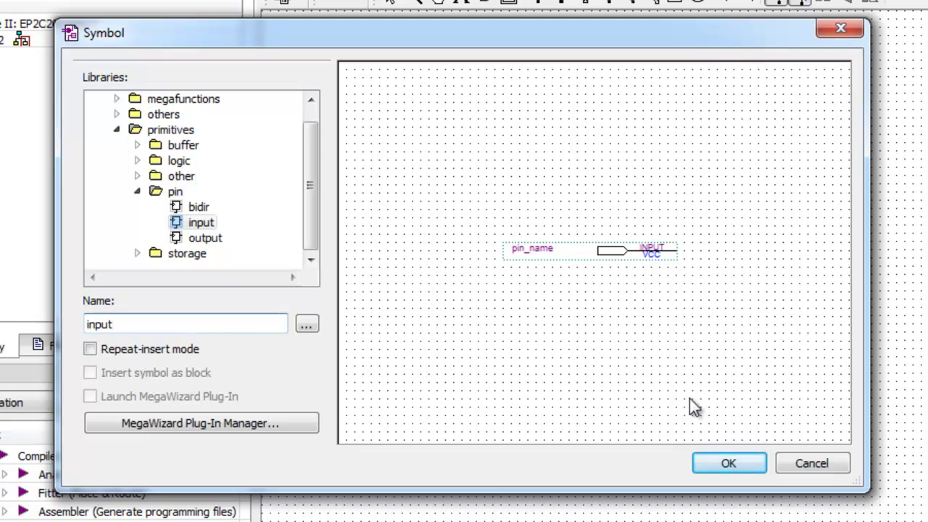
click(728, 463)
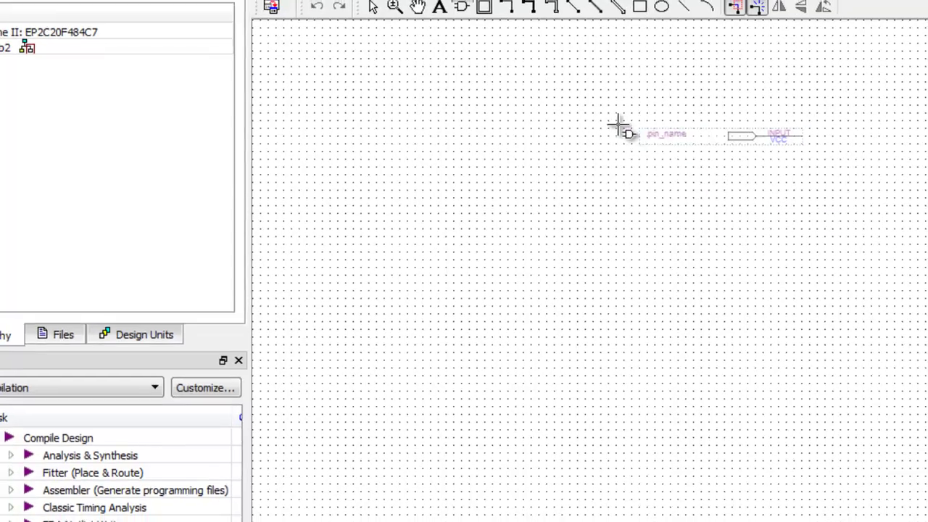
click(513, 223)
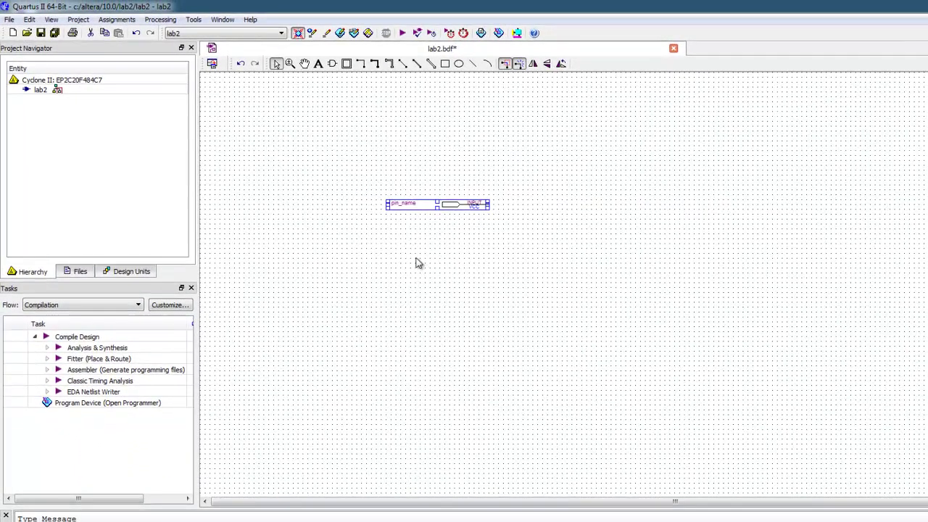
click(419, 264)
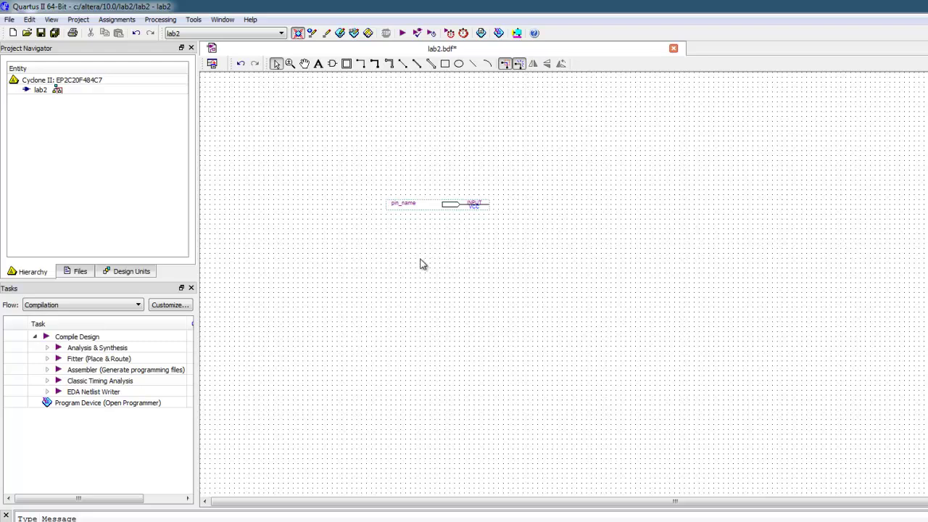
Insert an output symbol and place it to the right of the input pin.
double_click(494, 273)
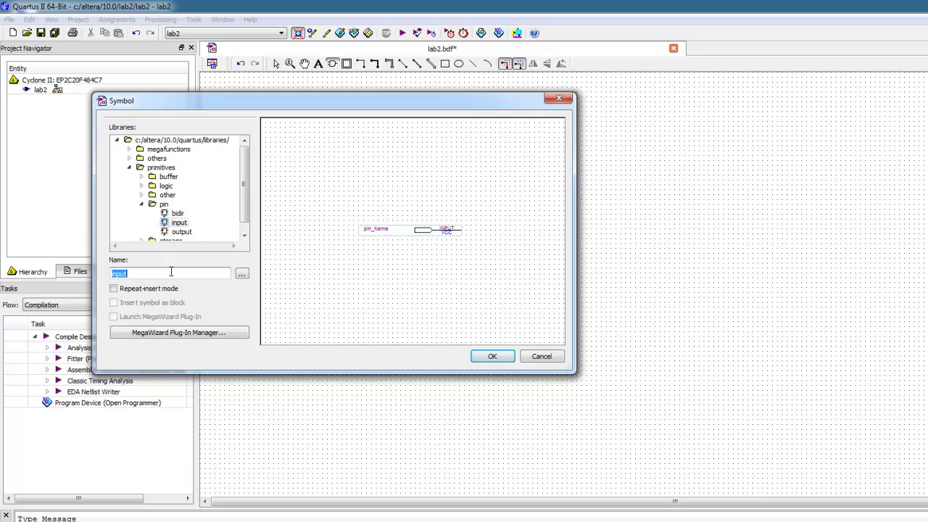
text(output)
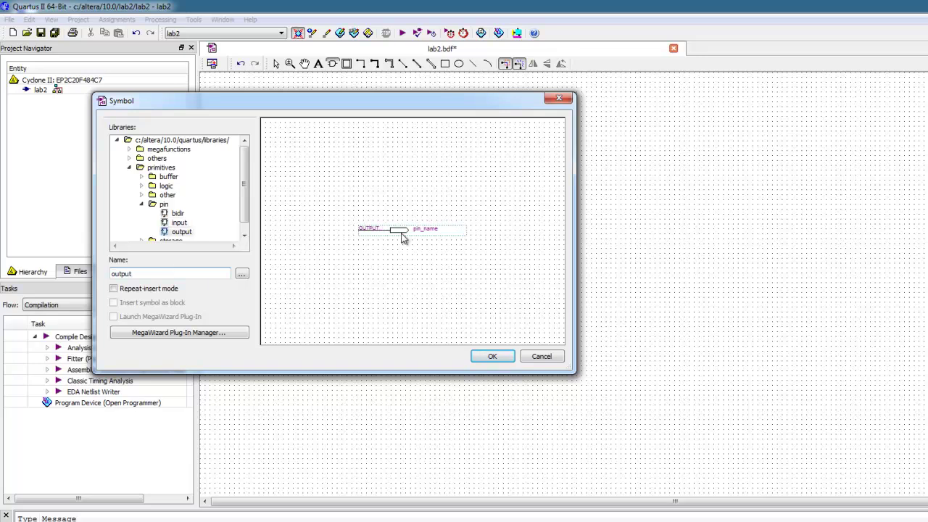
click(492, 357)
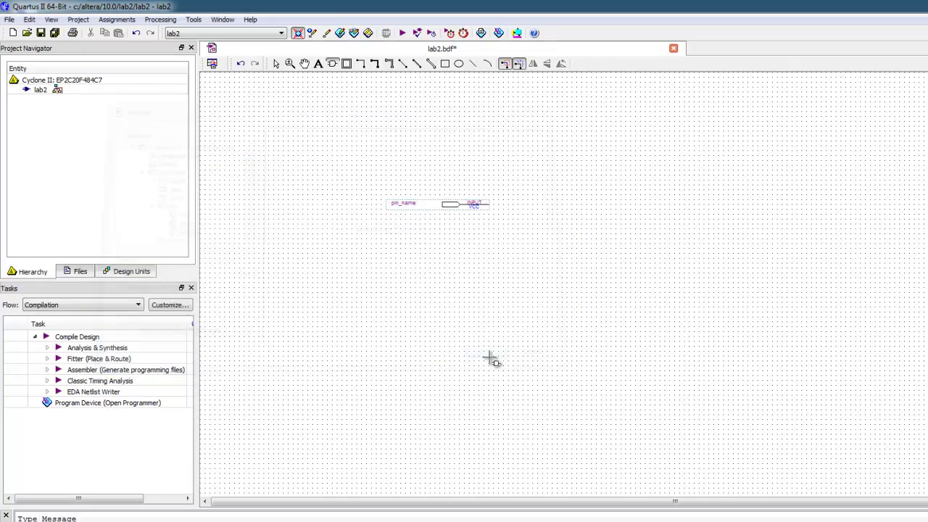
click(564, 197)
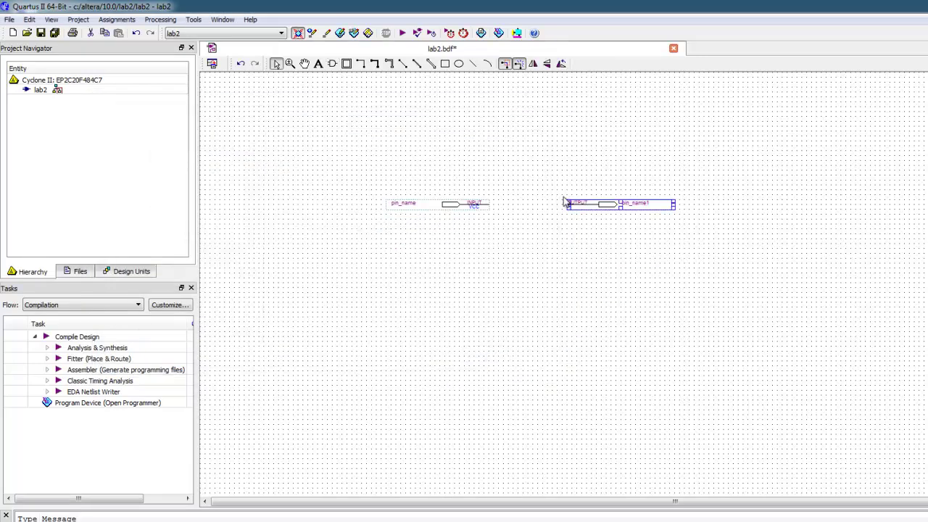
click(584, 256)
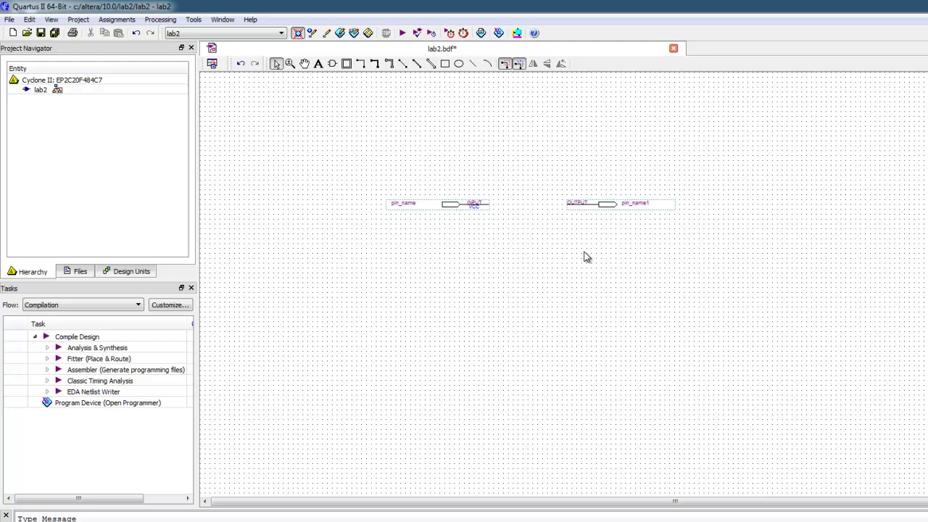
Select the not primitive from the logic library in the Symbol dialog.
double_click(527, 295)
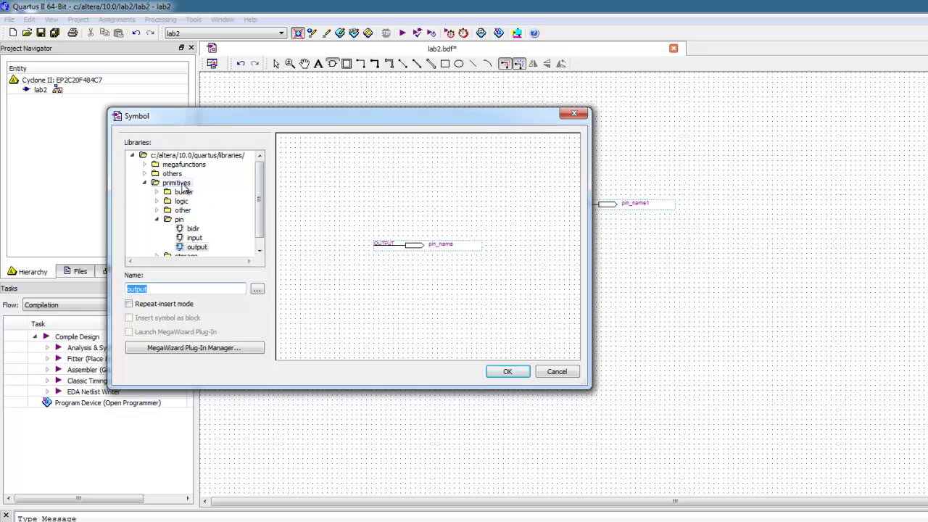
click(157, 201)
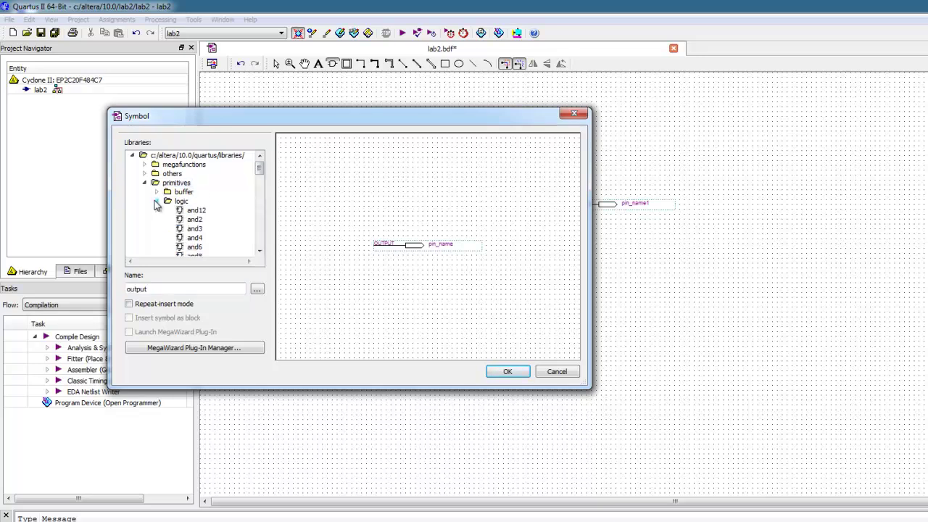
mouse_move(259, 170)
mouse_down()
mouse_move(263, 231)
mouse_move(261, 176)
mouse_up()
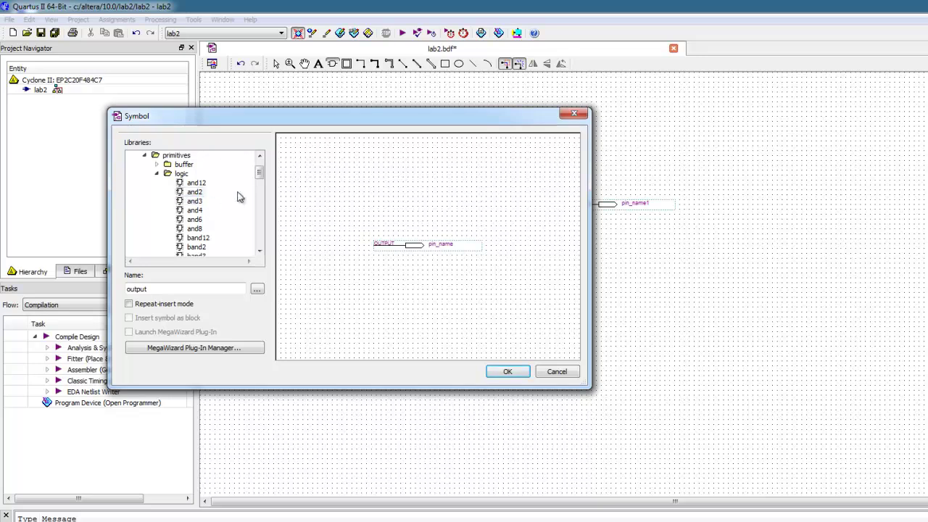
drag(259, 174, 259, 228)
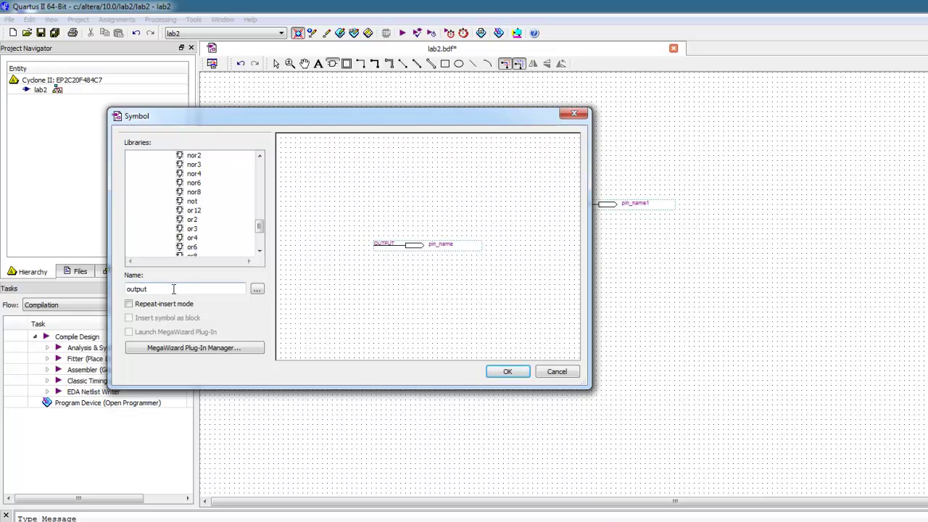
drag(172, 290, 106, 292)
text(not)
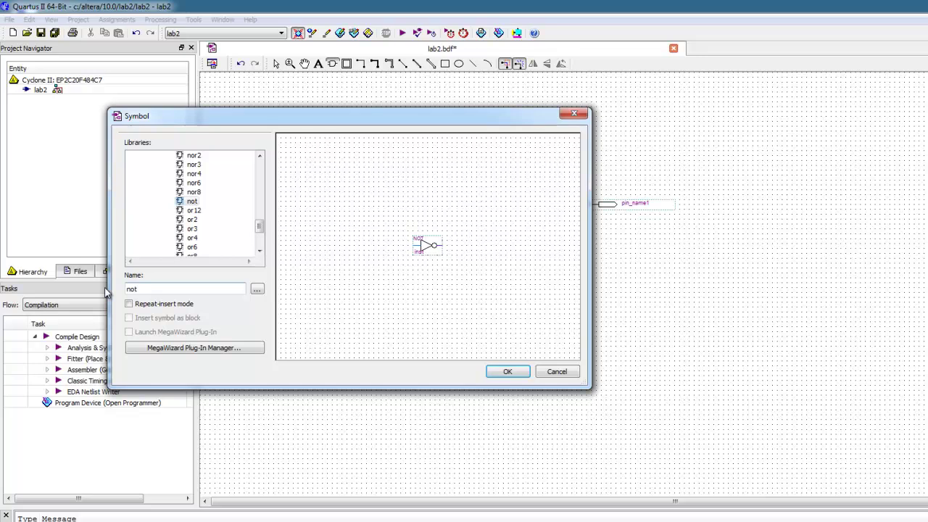
click(505, 372)
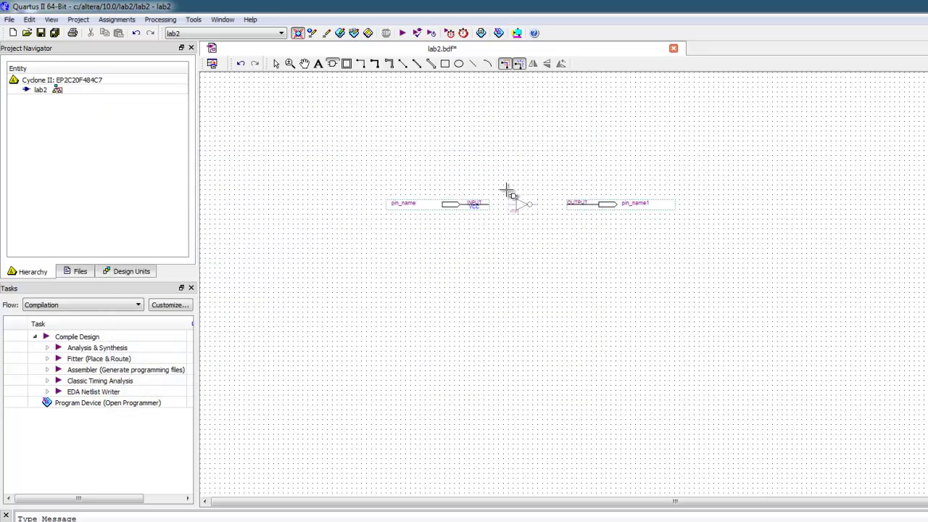
Place the NOT gate between the pins and wire the input pin to its input.
click(507, 190)
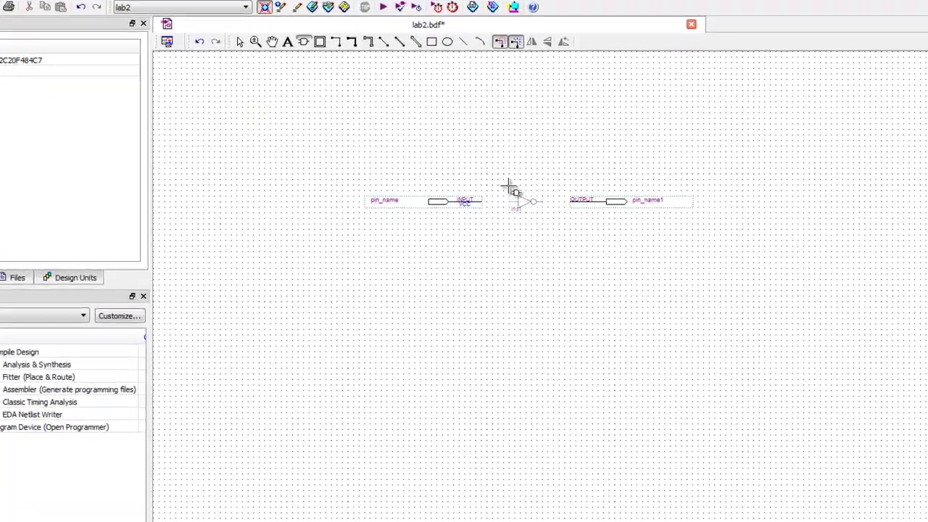
click(511, 265)
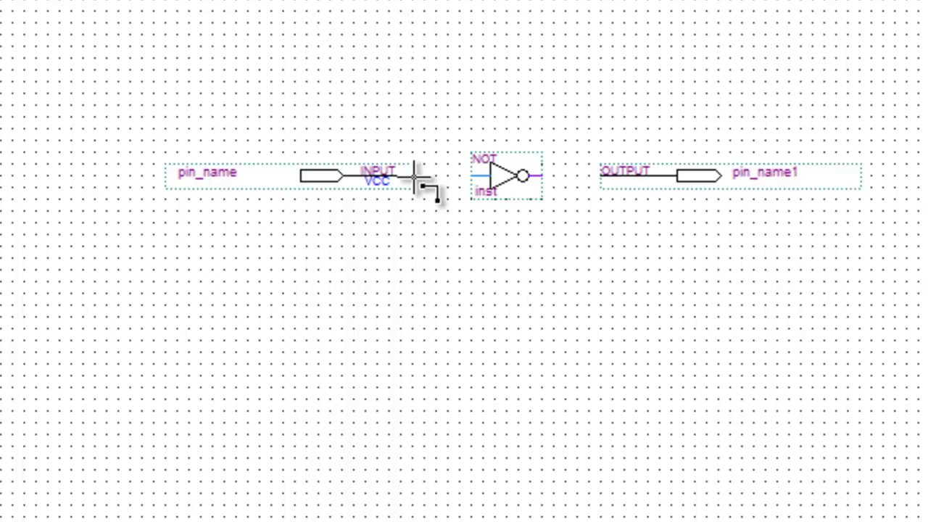
drag(414, 175, 470, 176)
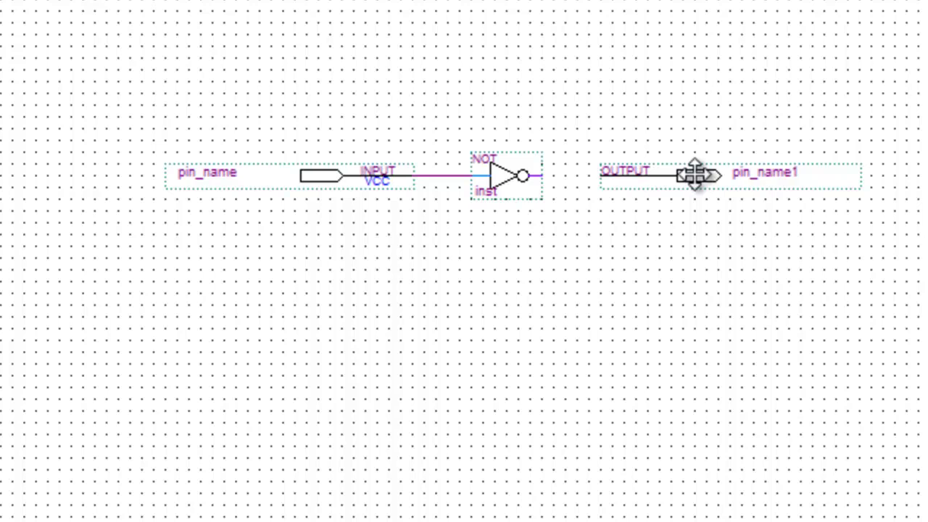
Attach the output pin to the NOT gate's output.
drag(695, 176, 638, 178)
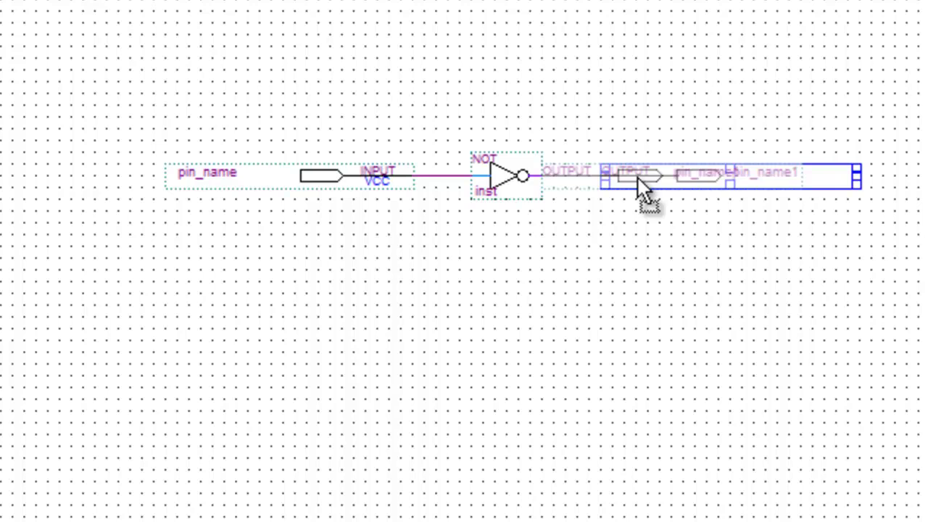
drag(639, 178, 744, 176)
click(630, 218)
click(660, 234)
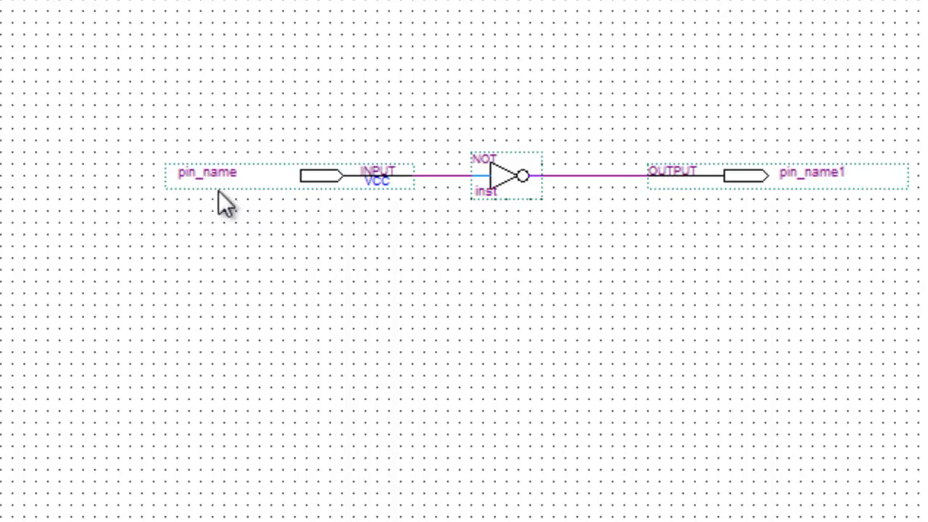
Rename the input pin to A.
double_click(321, 177)
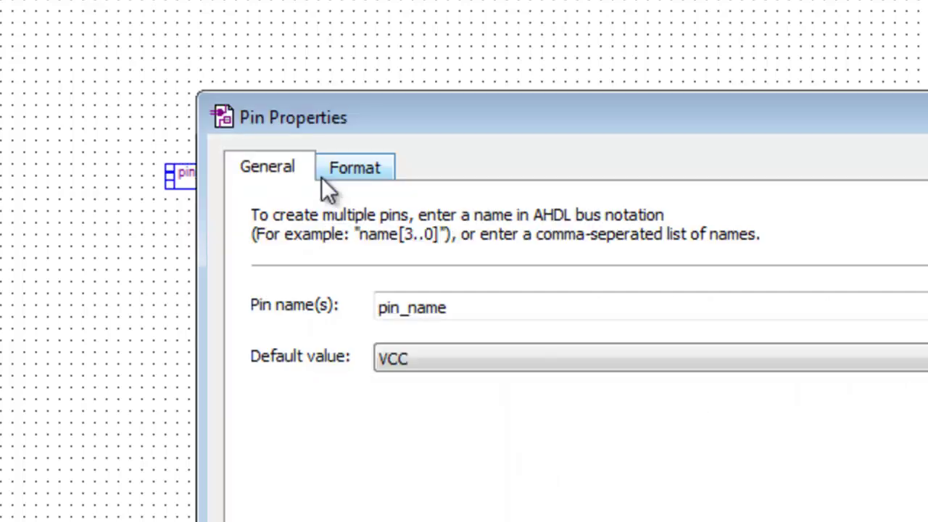
drag(470, 310, 349, 309)
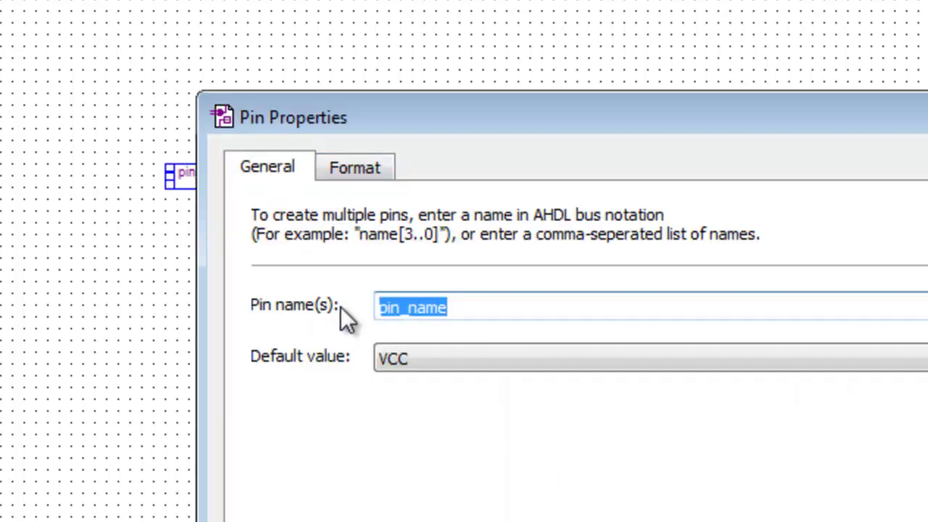
text(A)
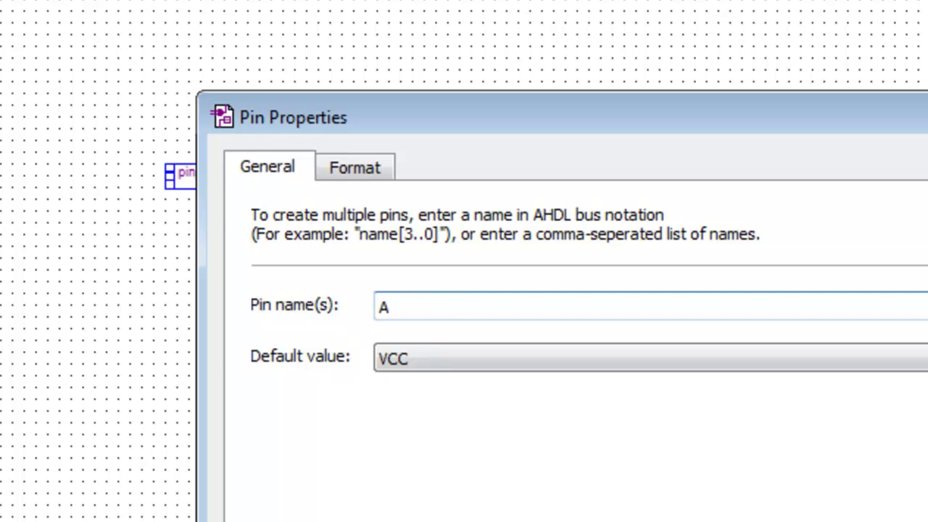
key(Return)
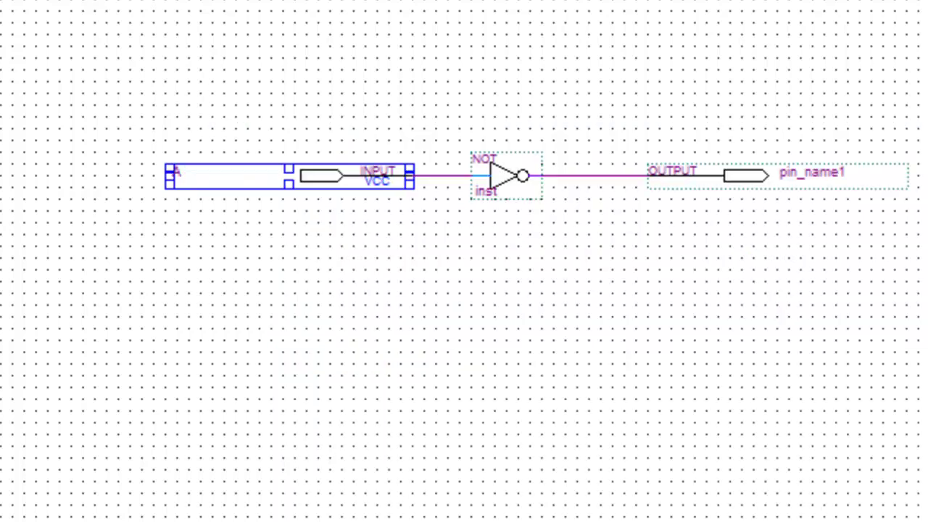
Label the output pin y.
double_click(788, 174)
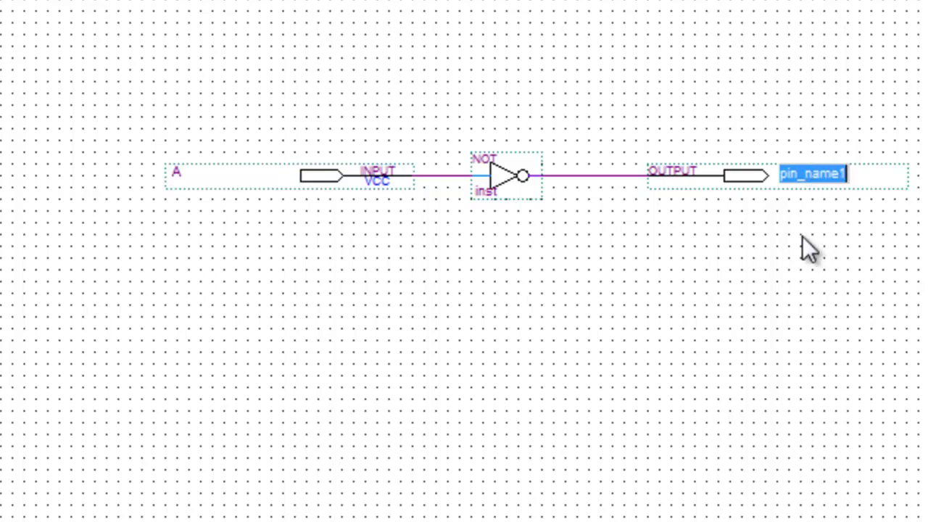
text(y)
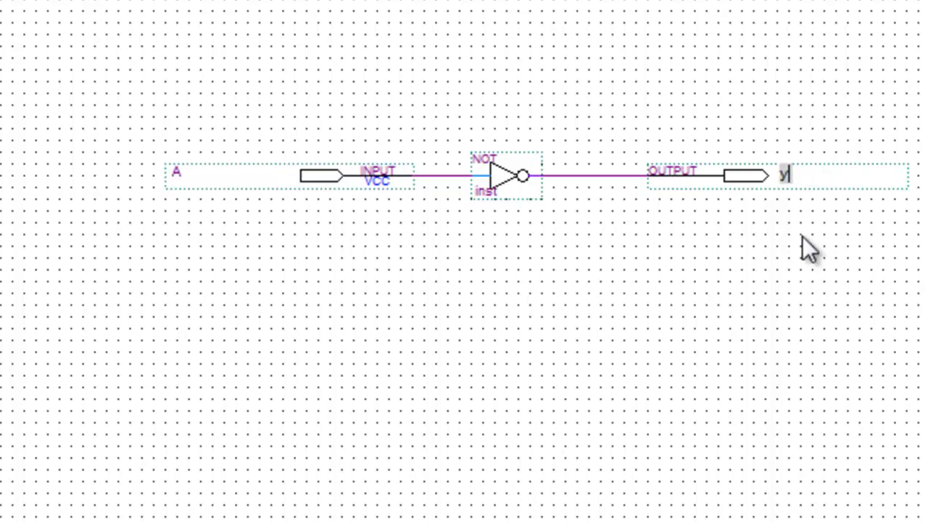
click(748, 258)
ctrl+scroll(450, 396, down, 3)
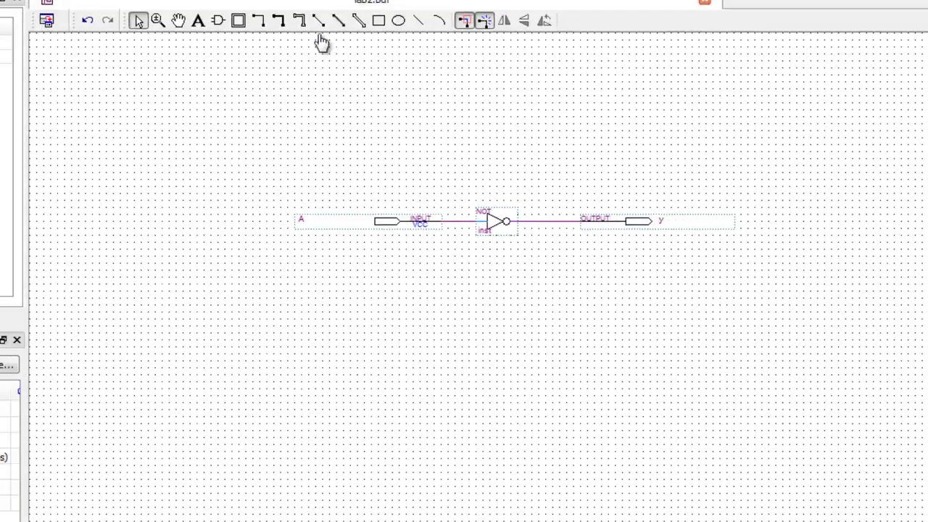
click(294, 38)
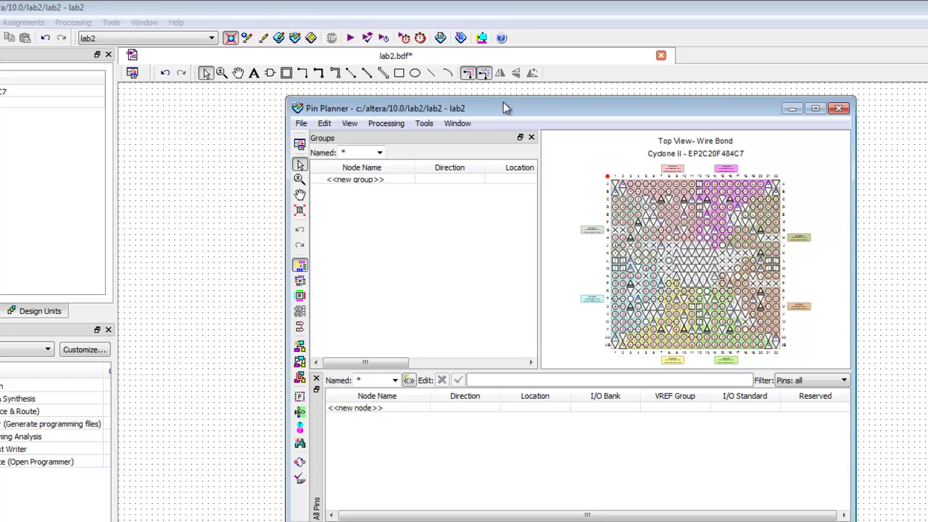
drag(509, 110, 530, 118)
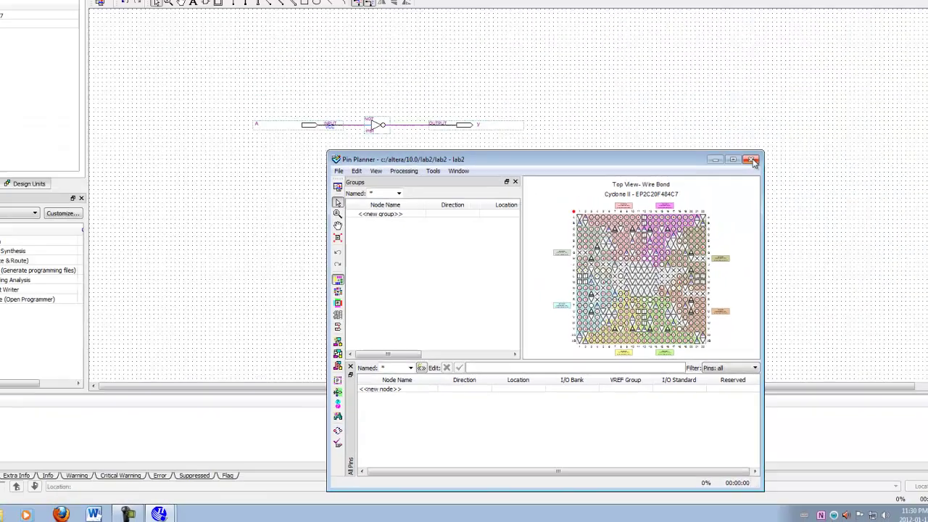
click(753, 161)
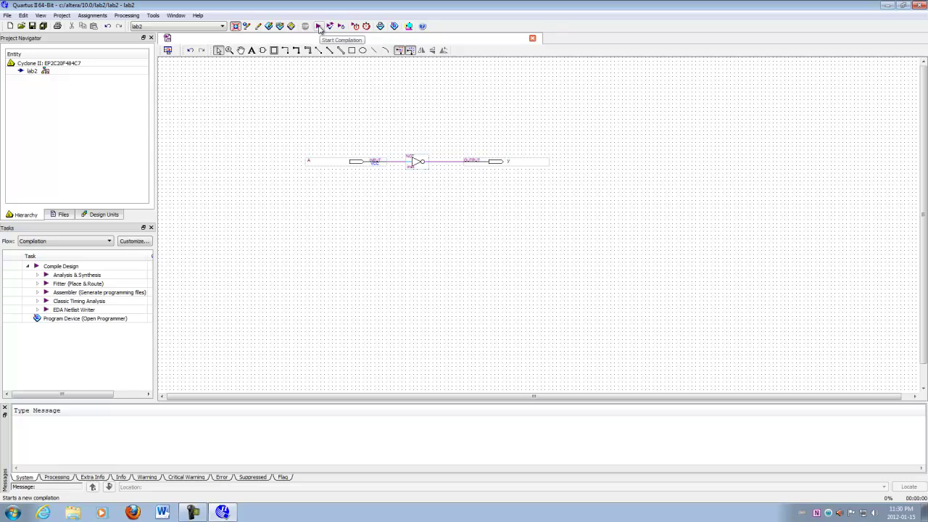
Save lab2.bdf and fully compile lab2 (0 errors, 6 warnings), then close the Compilation Report.
click(320, 28)
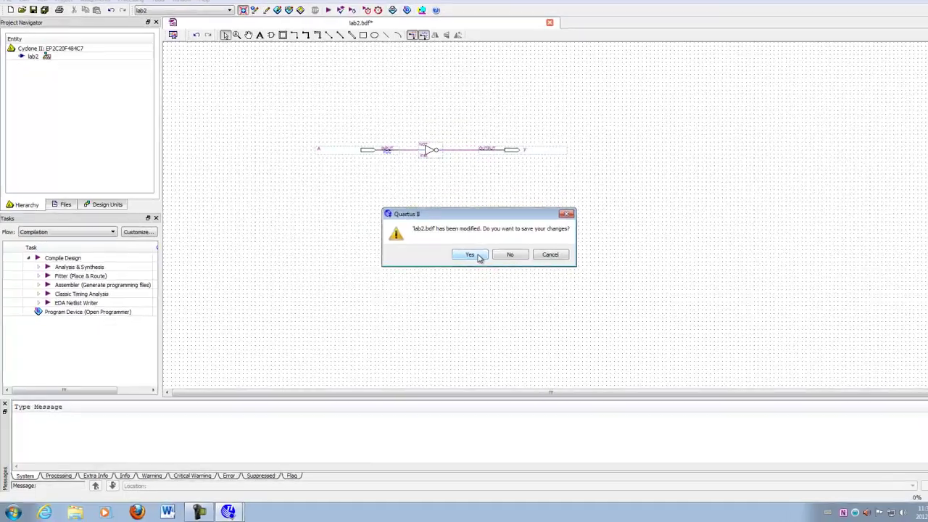
click(456, 263)
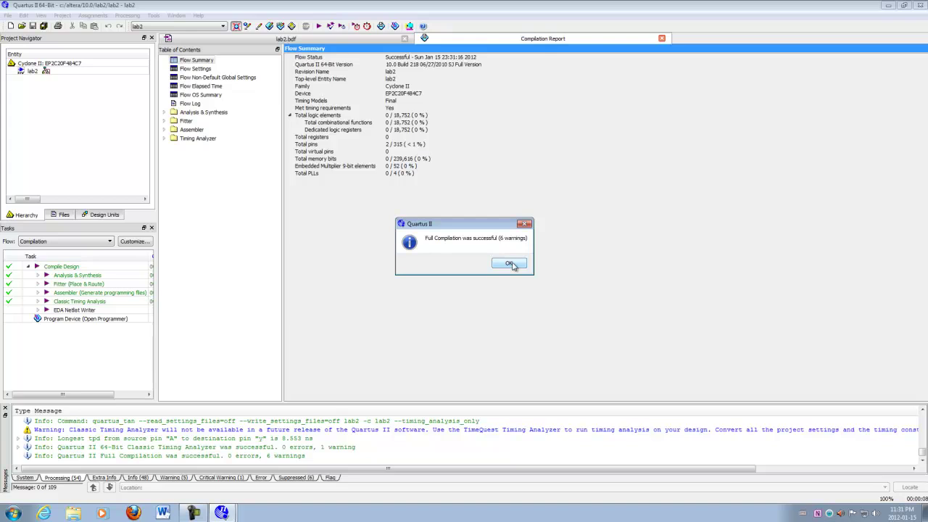
click(510, 264)
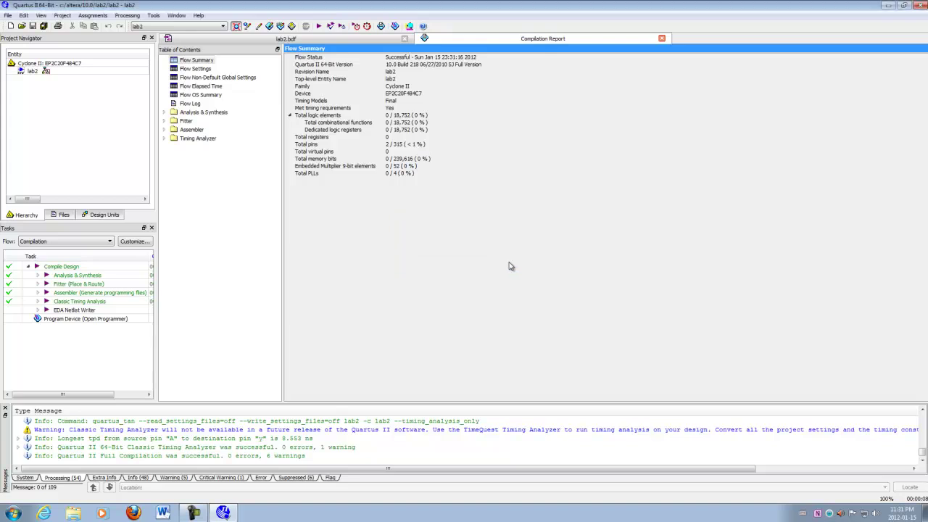
click(662, 39)
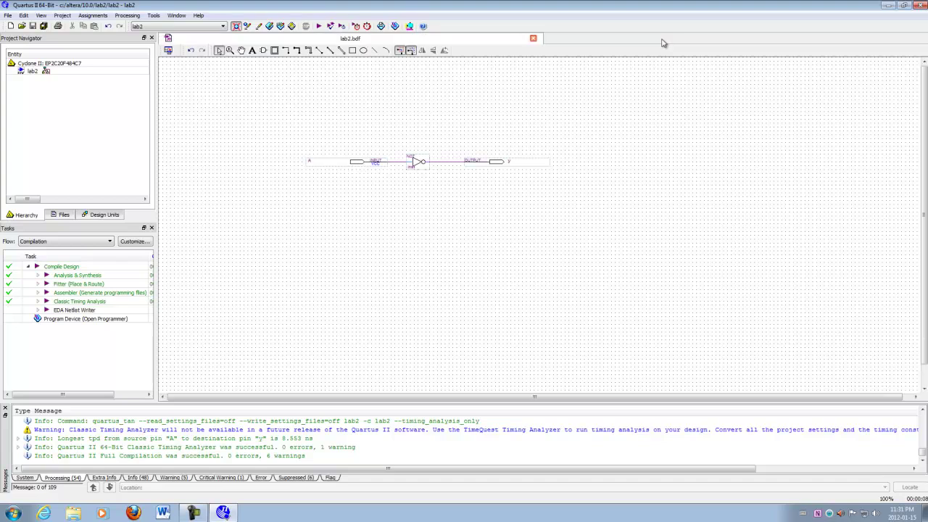
In Pin Planner, set input A's location to PIN_L22.
click(281, 26)
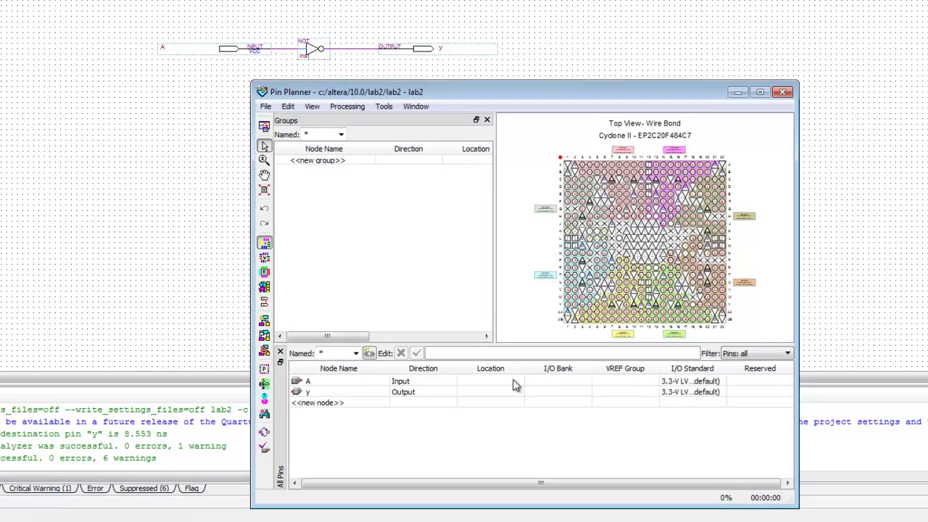
click(512, 380)
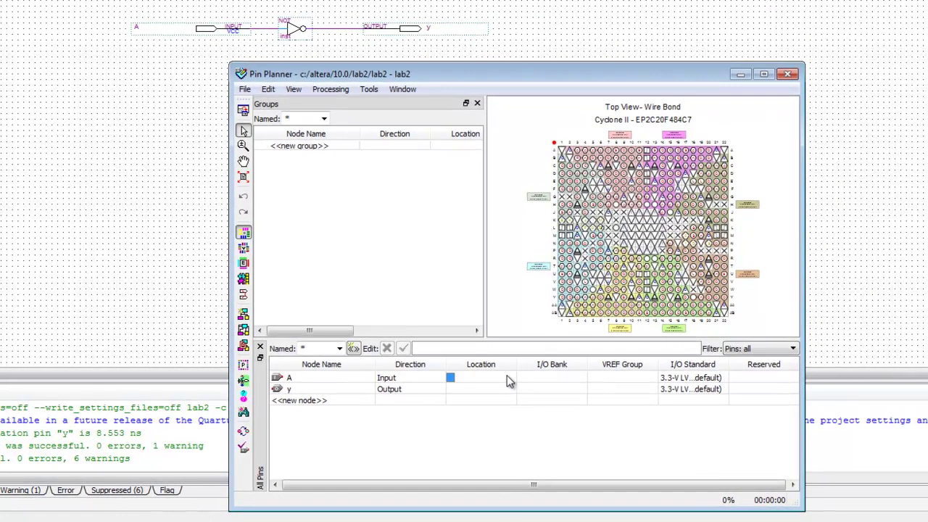
click(510, 380)
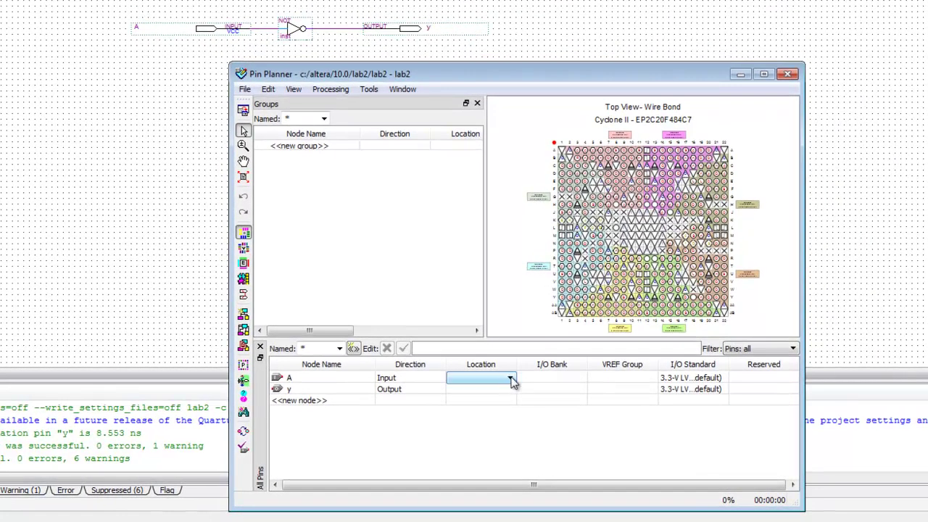
click(510, 380)
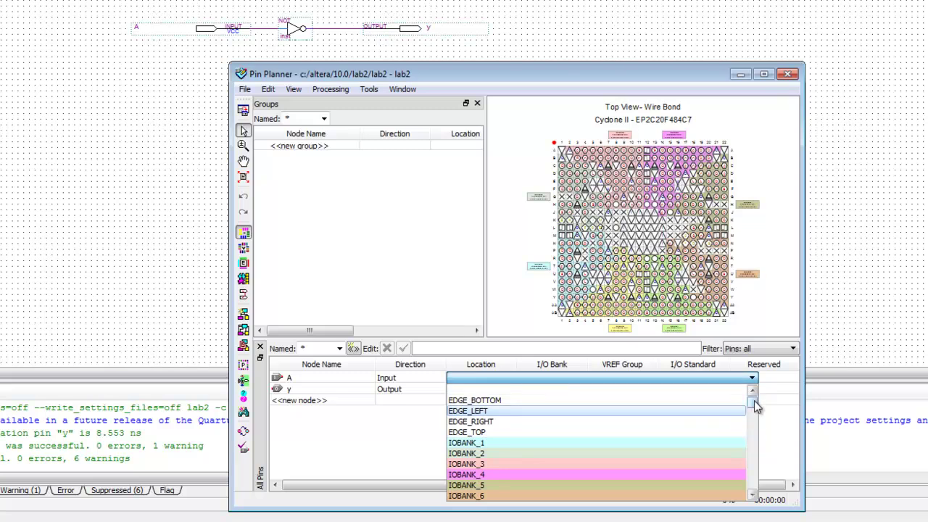
drag(755, 407, 754, 451)
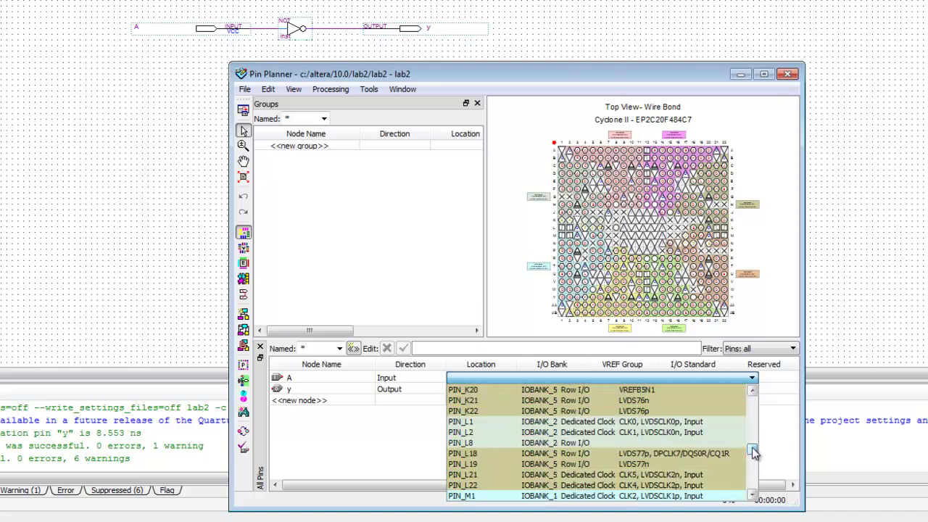
click(489, 493)
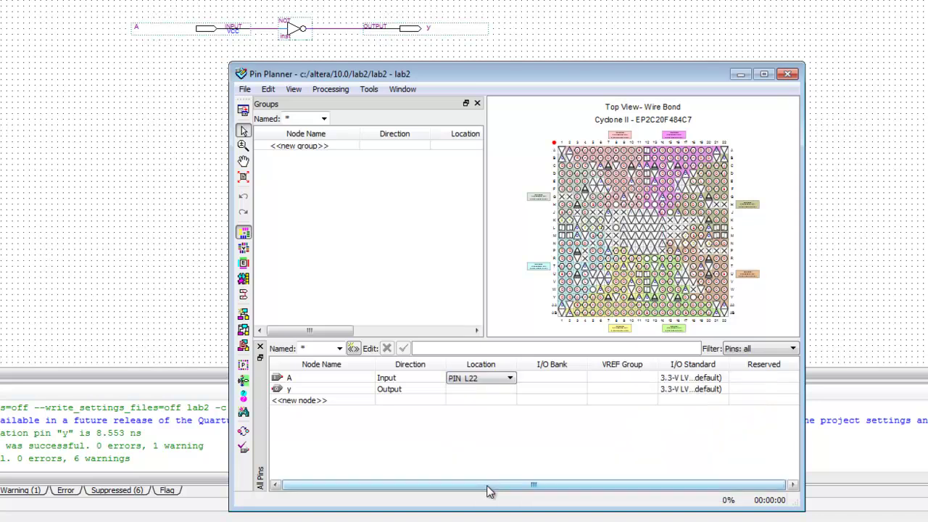
Set output y's location to PIN_R20 and close Pin Planner.
click(511, 392)
click(511, 391)
drag(752, 414, 753, 477)
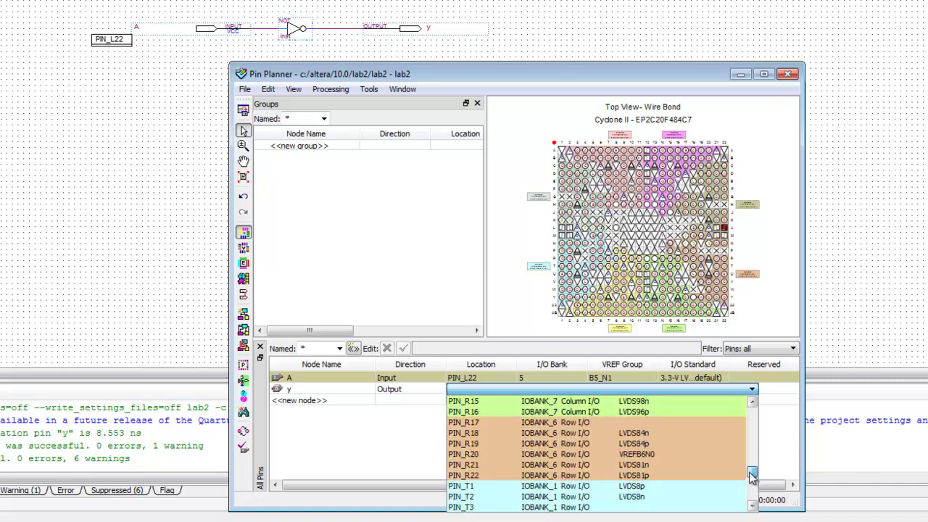
click(495, 454)
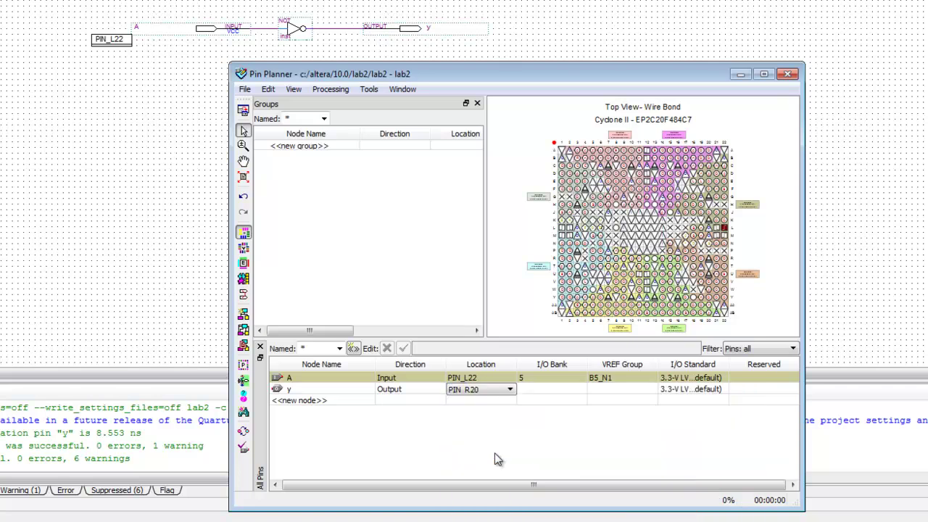
key(Return)
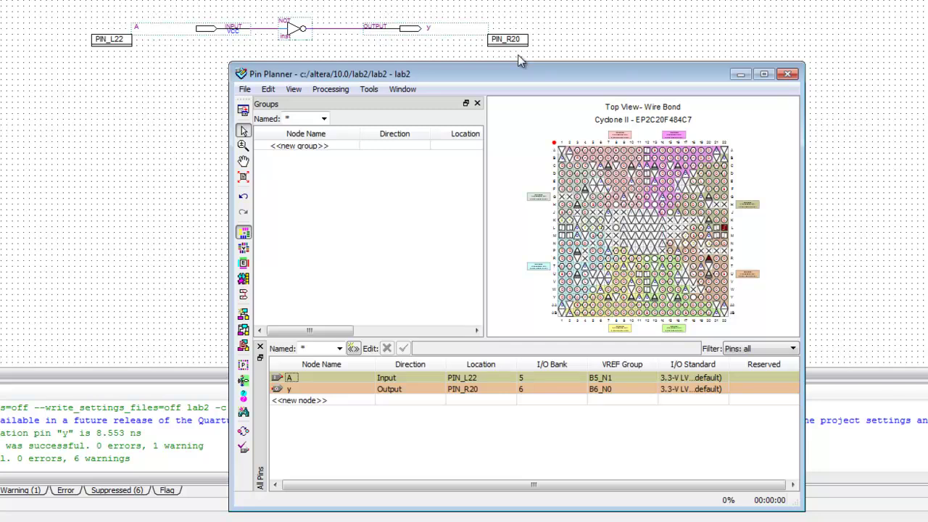
click(788, 74)
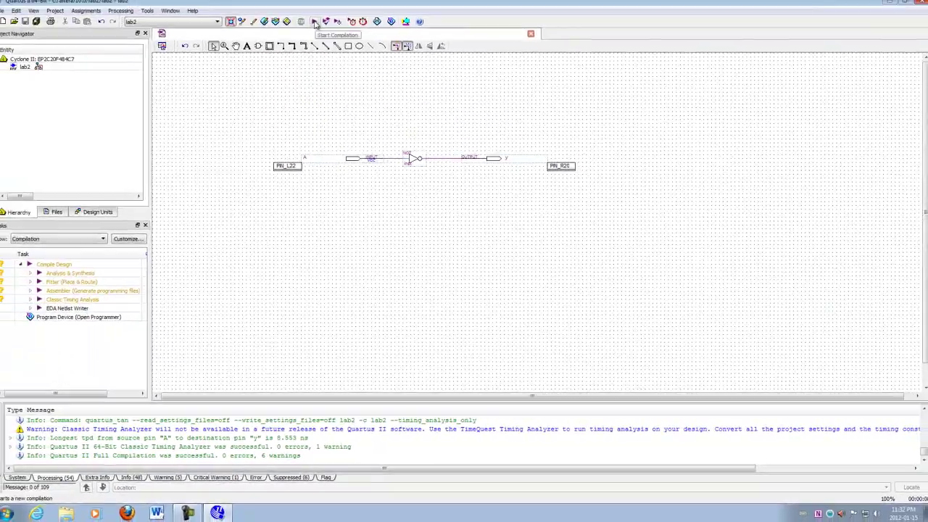
Recompile lab2 with the PIN_L22/PIN_R20 assignments (0 errors, 5 warnings) and close the report.
click(315, 21)
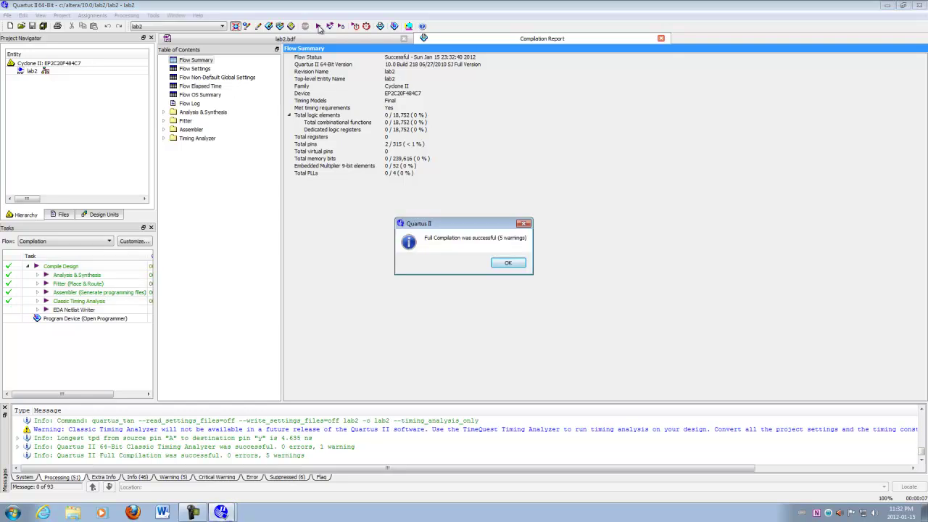
click(517, 264)
click(660, 39)
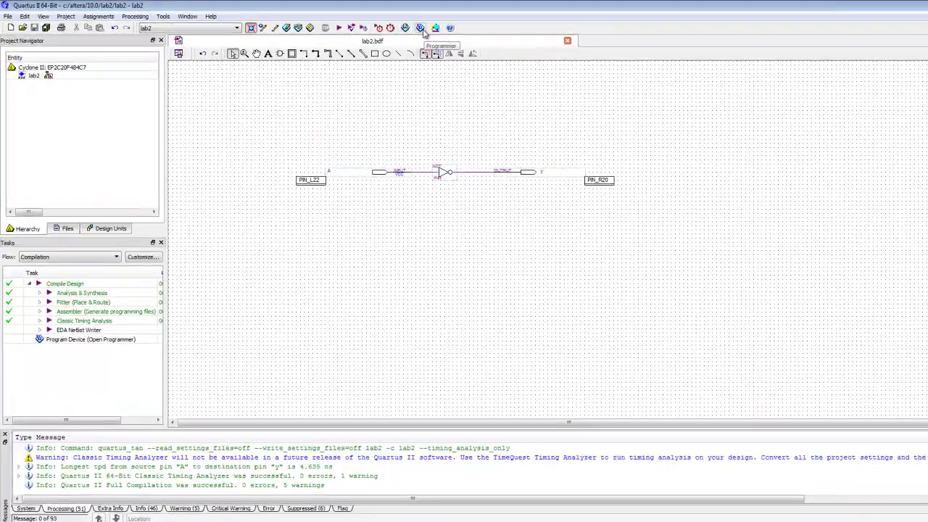
In the Programmer, confirm USB-Blaster [USB-0] as the programming hardware.
click(515, 34)
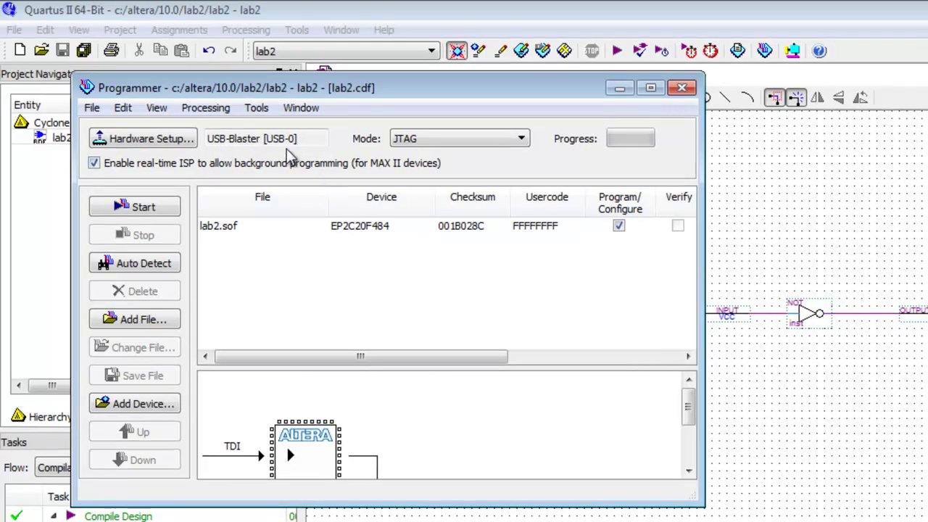
click(168, 142)
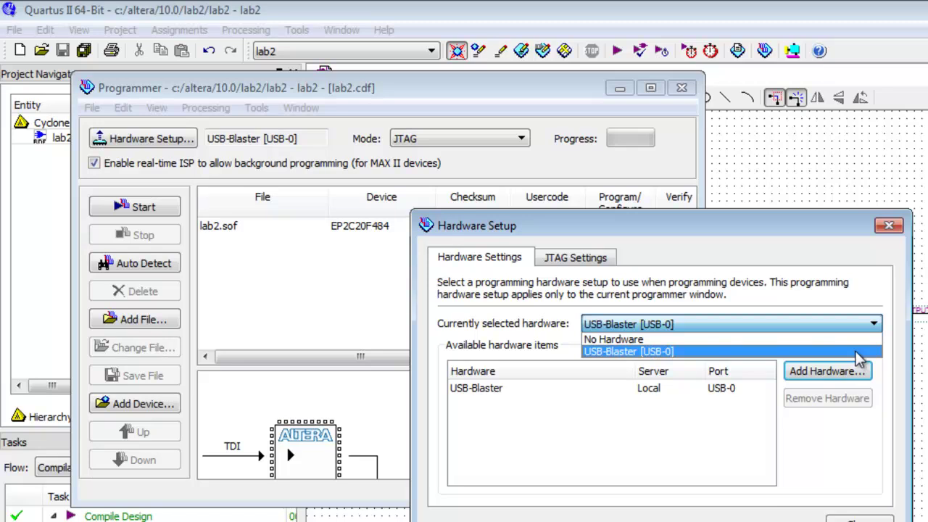
click(857, 352)
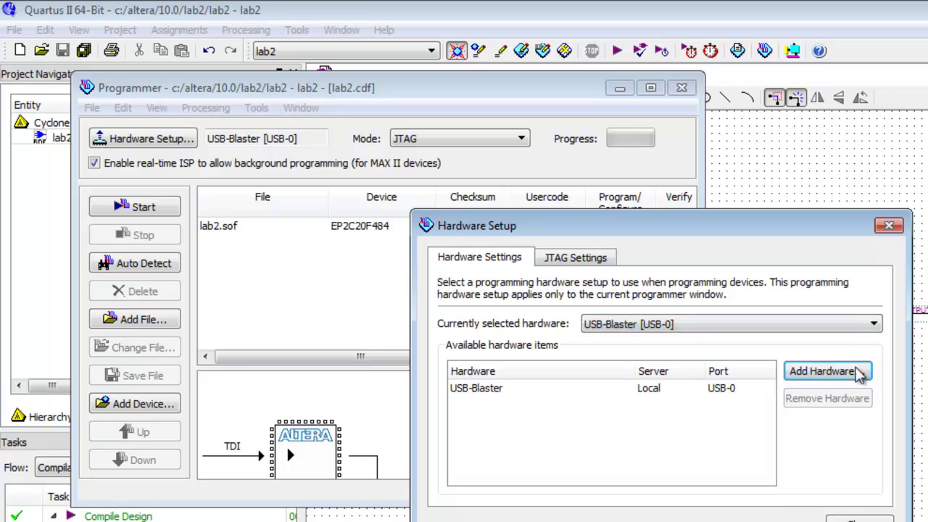
click(859, 520)
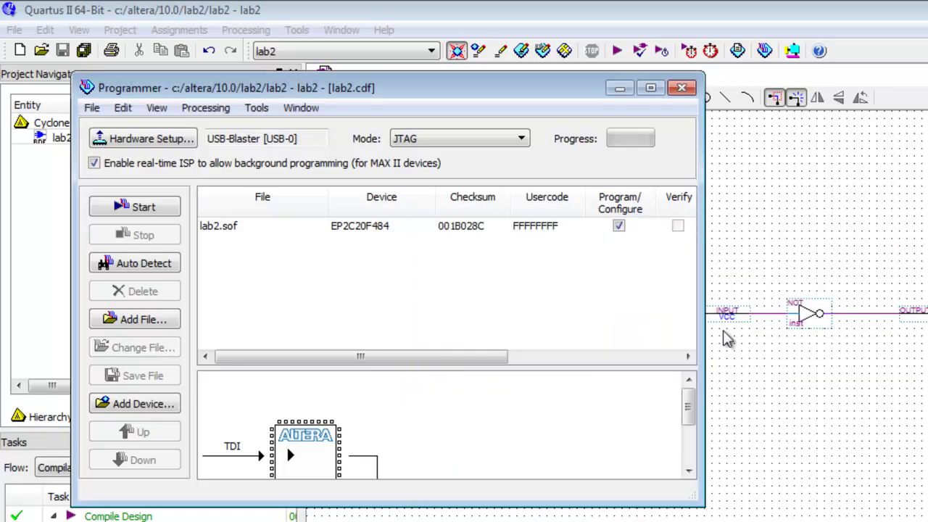
Program the EP2C20F484 with lab2.sof to 100%, then close the Programmer.
click(251, 230)
click(222, 231)
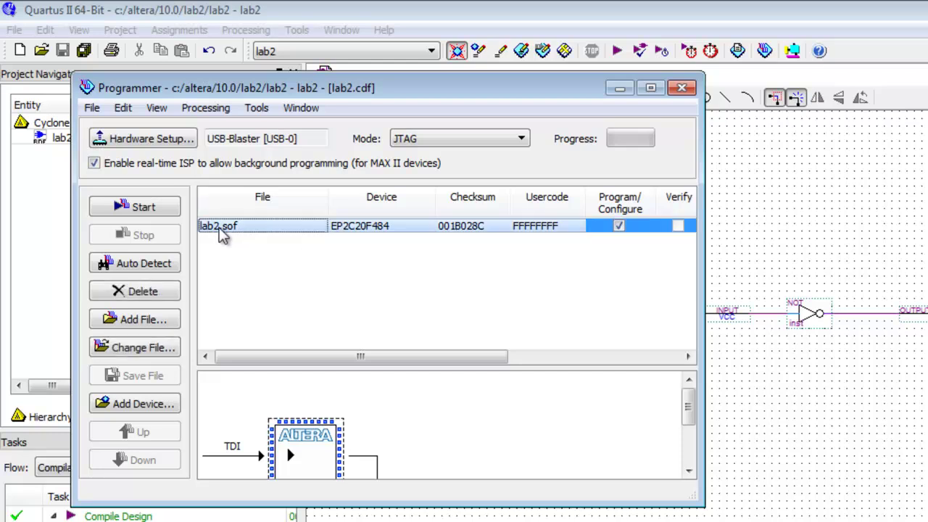
click(161, 208)
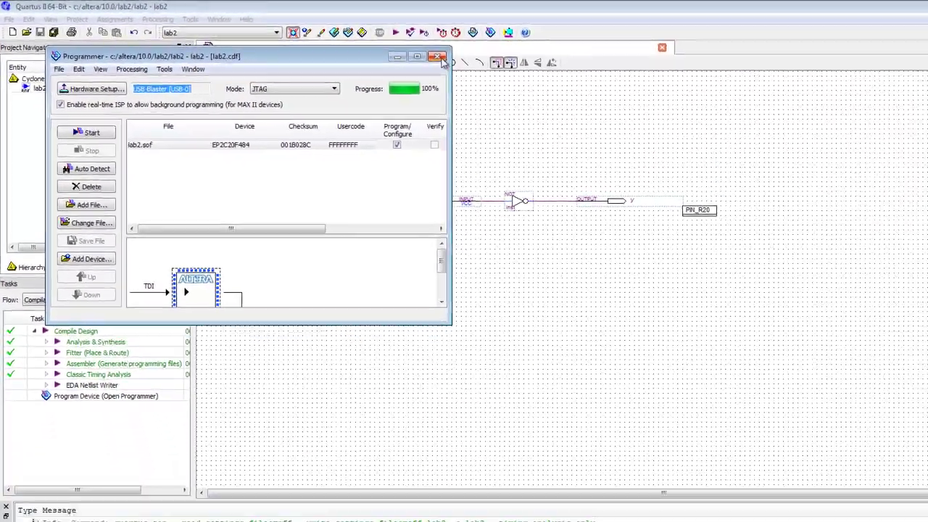
click(432, 57)
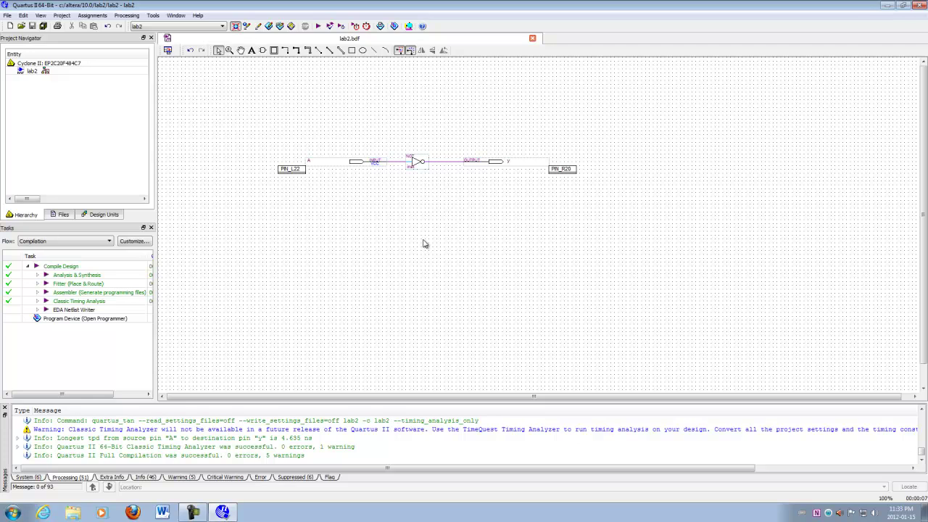